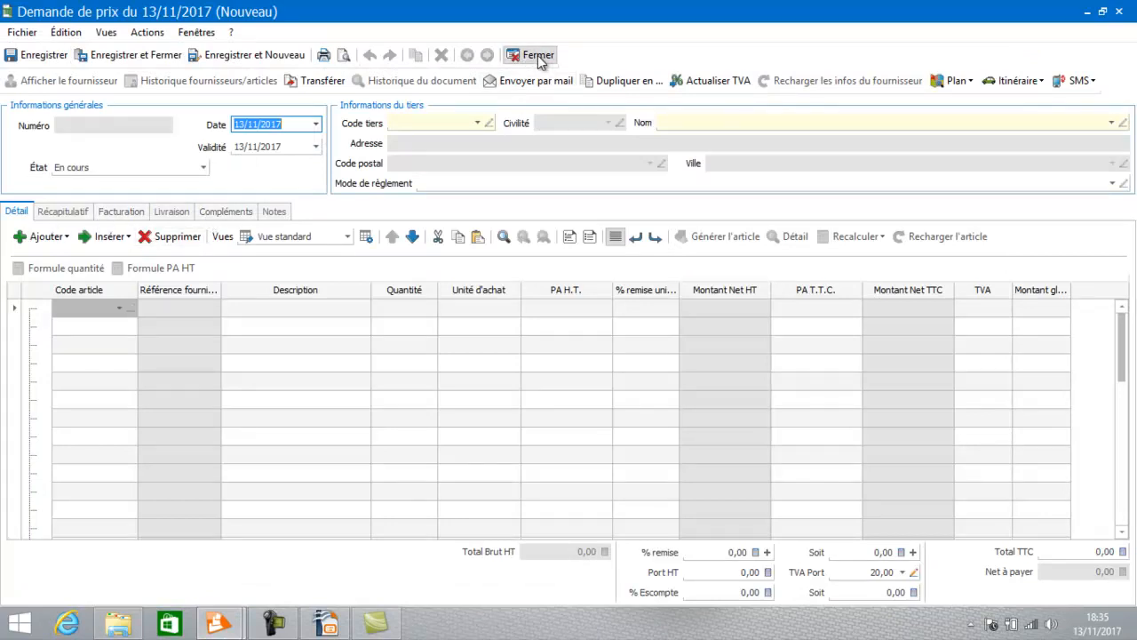
- Leave the blank price request, examine the Acomptes section of a new supplier order, and close that order unsaved
click(538, 55)
click(394, 134)
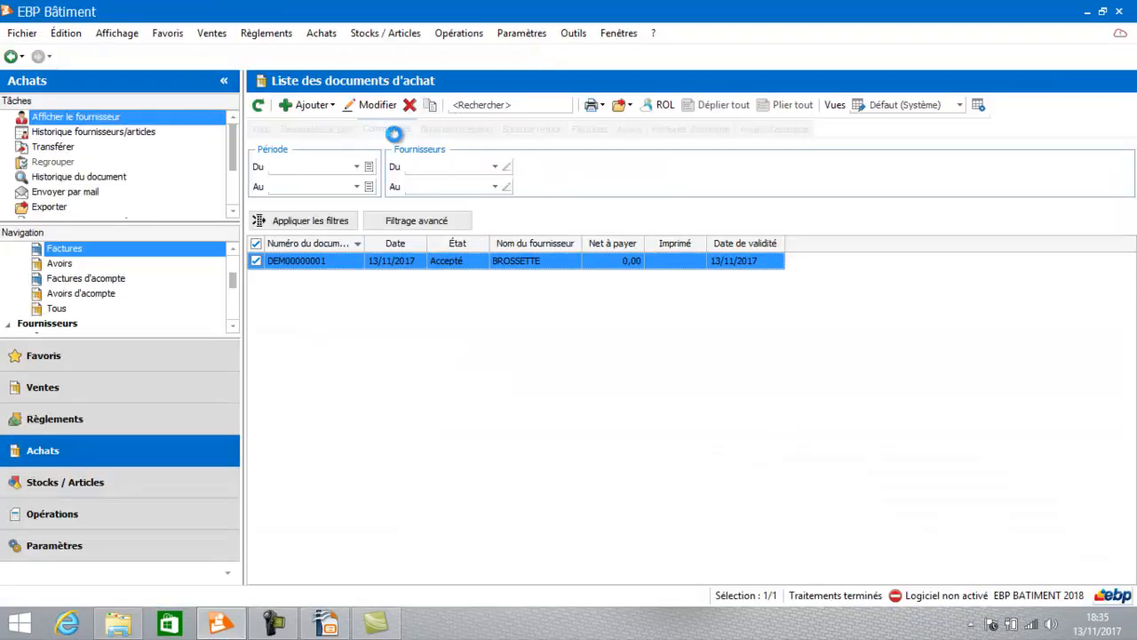
click(309, 105)
click(315, 150)
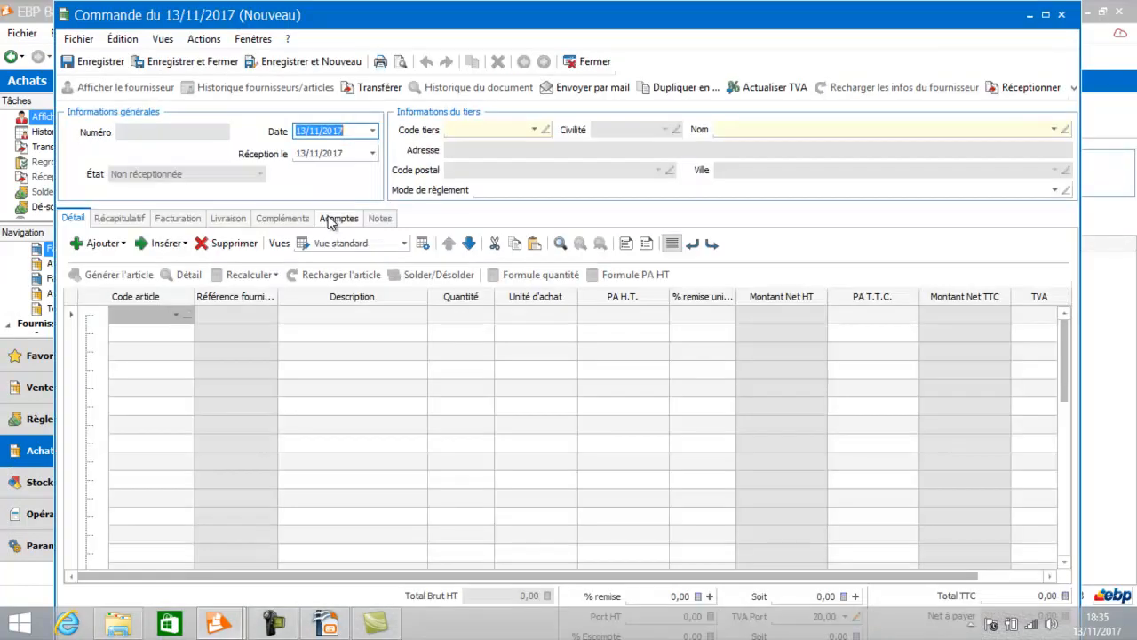
click(330, 220)
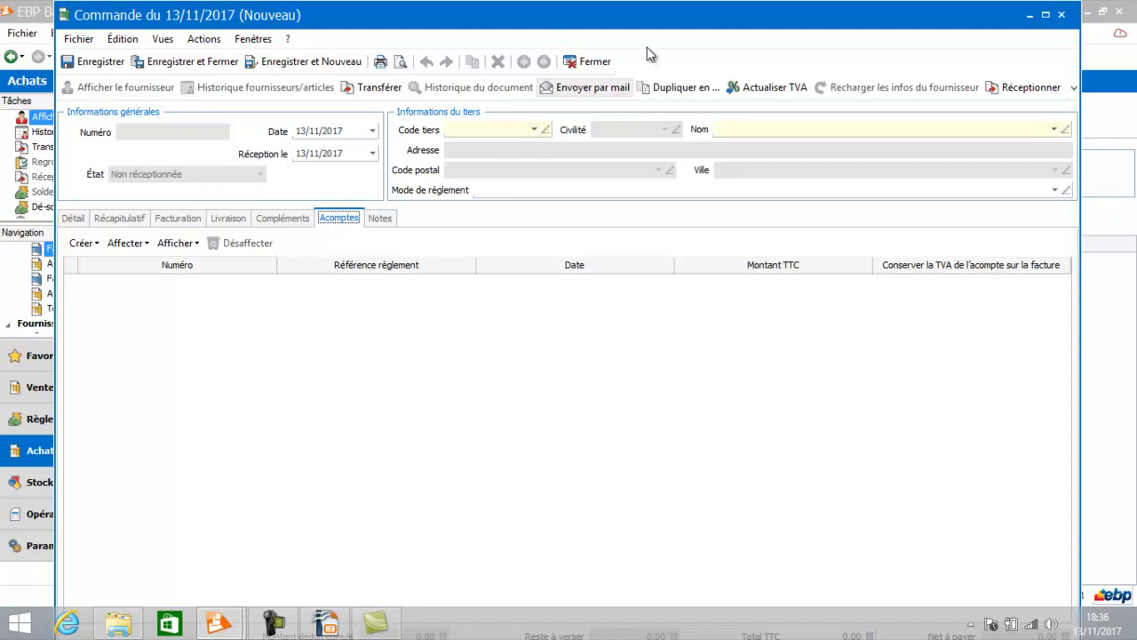
click(589, 63)
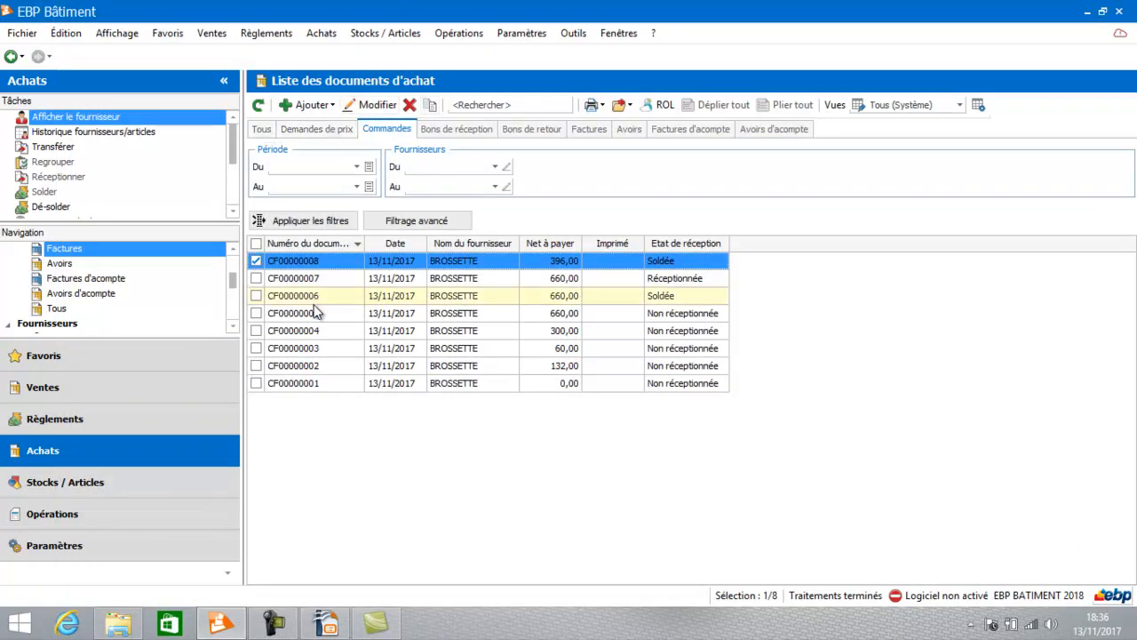
- Create a new purchase deposit invoice (Facture d'acompte) for the supplier BROSSETTE
click(691, 129)
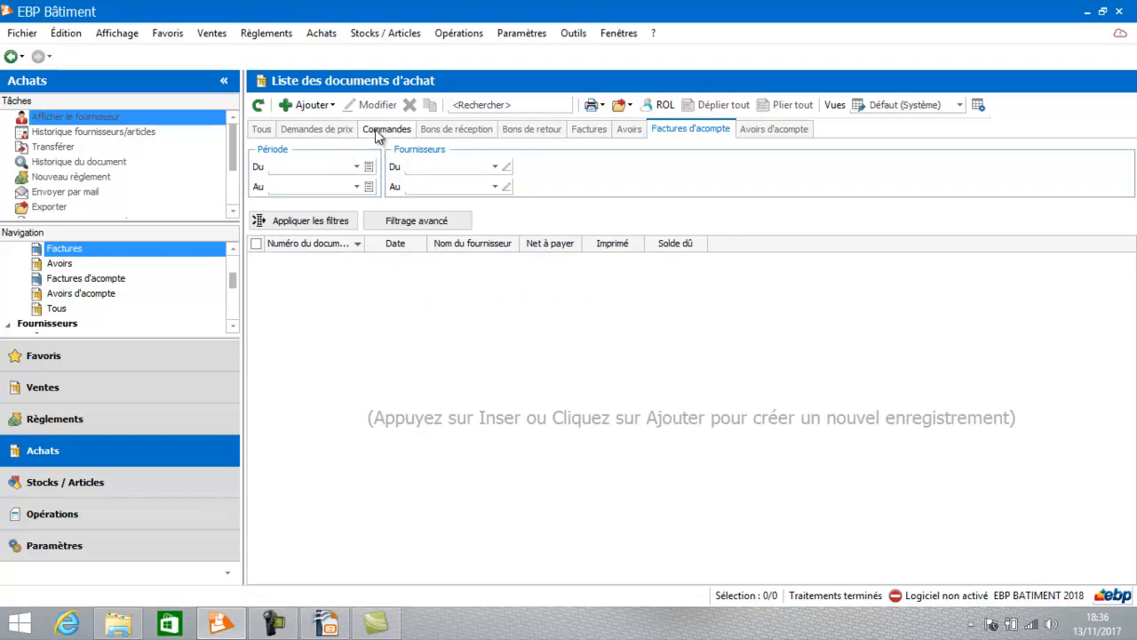
click(321, 106)
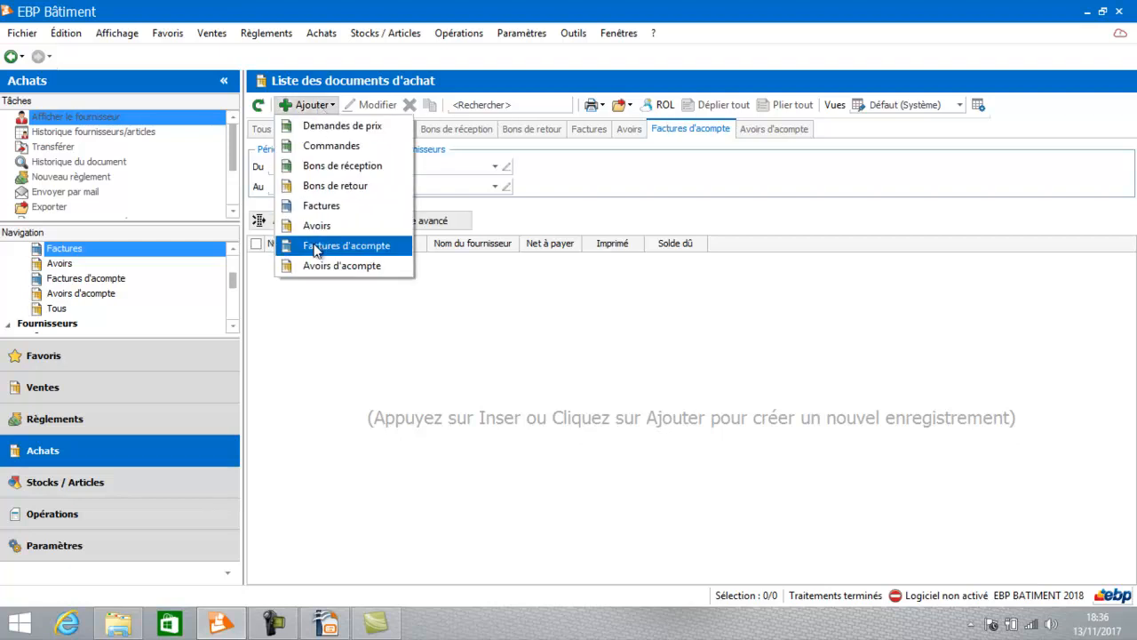
click(314, 246)
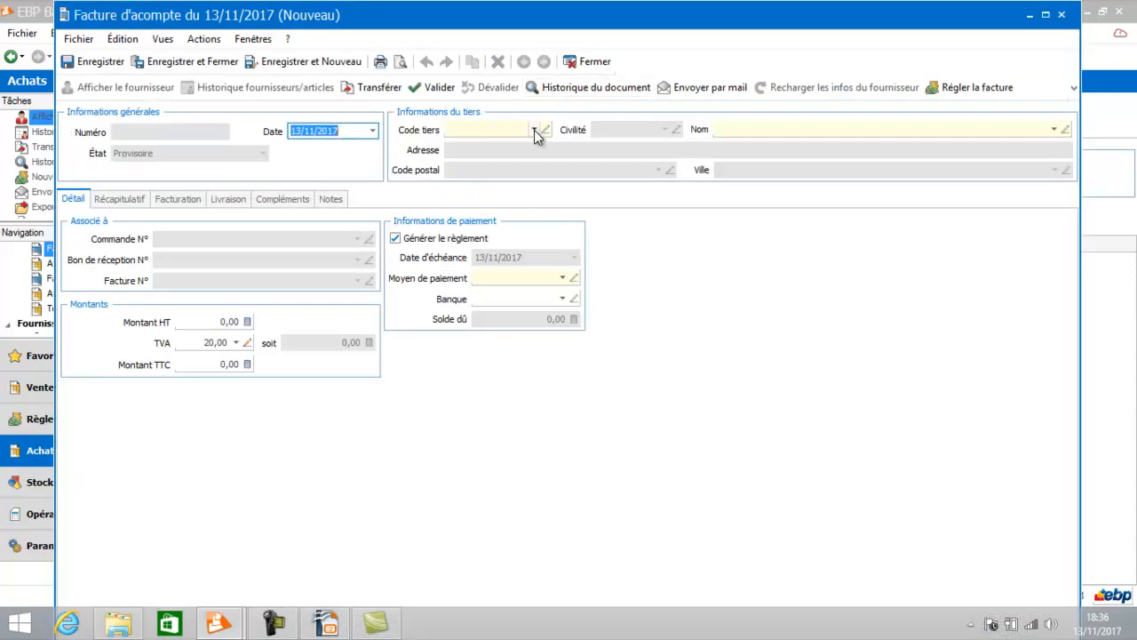
click(534, 129)
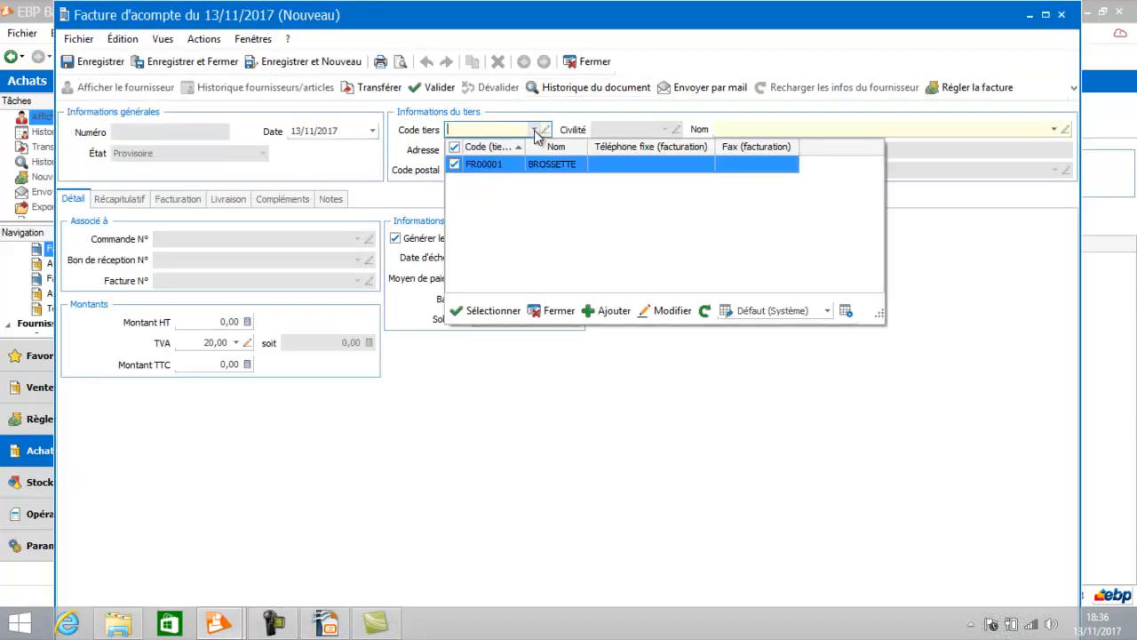
click(510, 163)
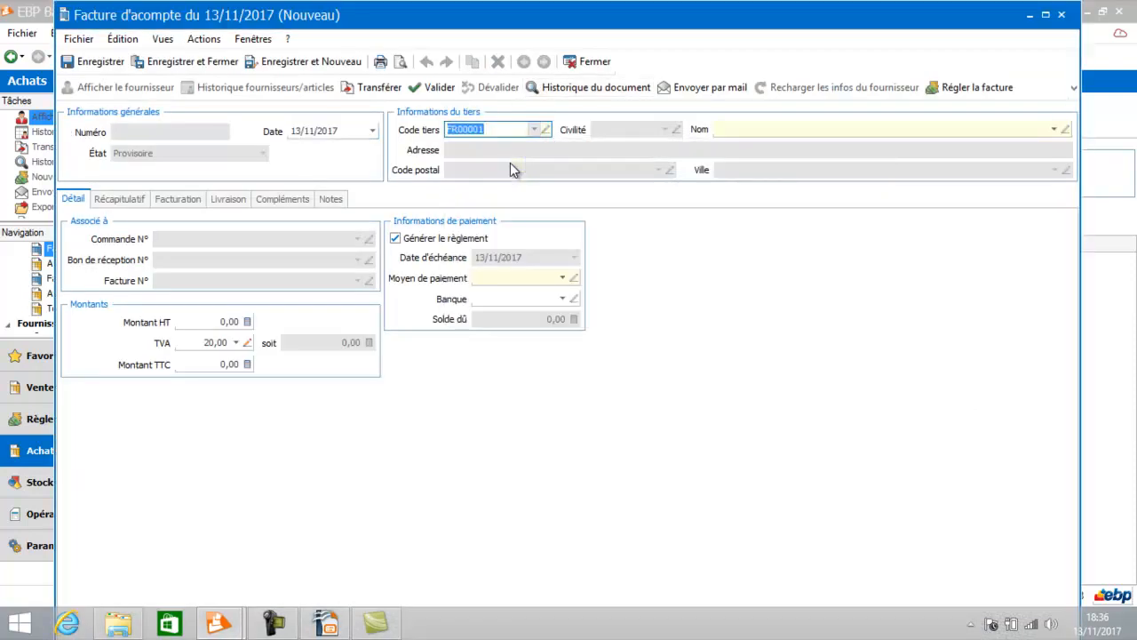
- Set the deposit invoice's payment method to Virement SEPA and its bank to BNP
click(498, 278)
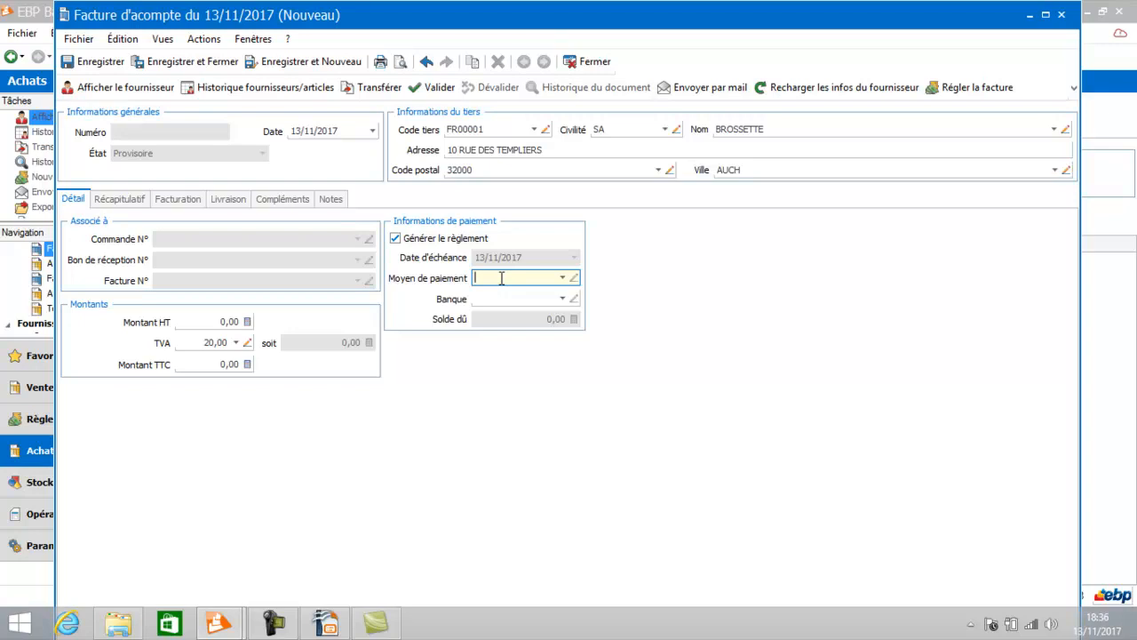
click(563, 278)
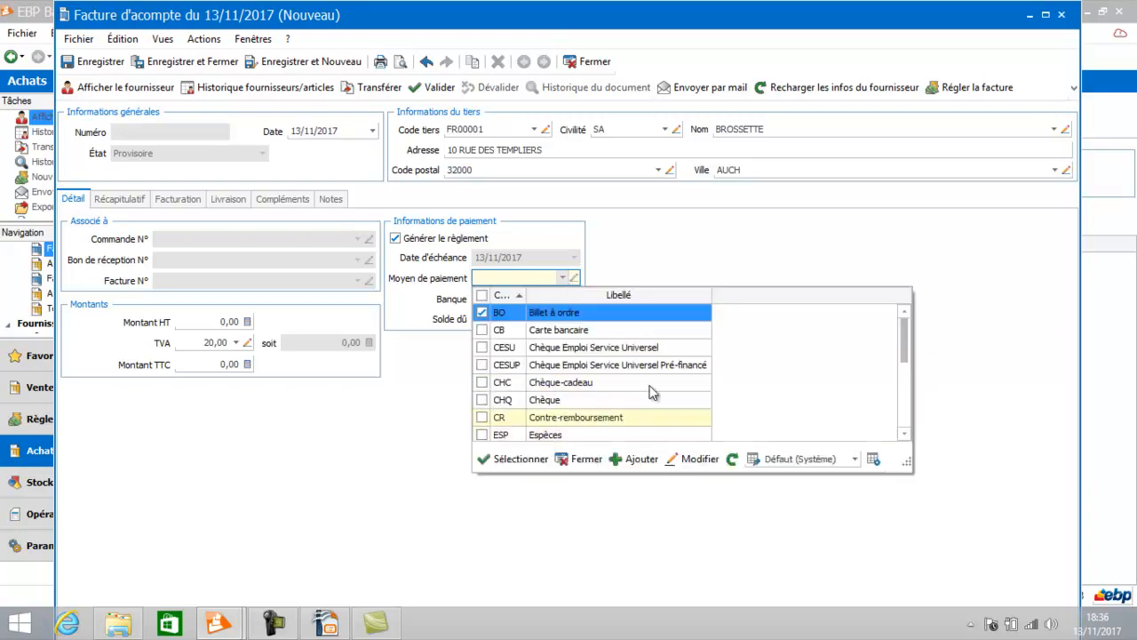
drag(905, 329, 906, 426)
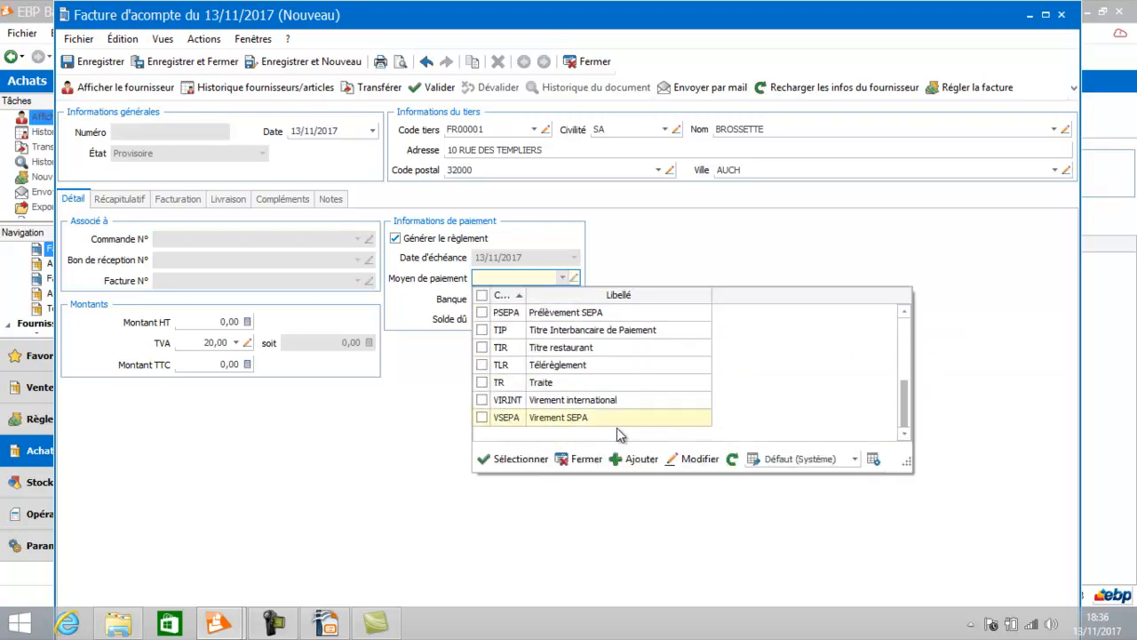
double_click(582, 417)
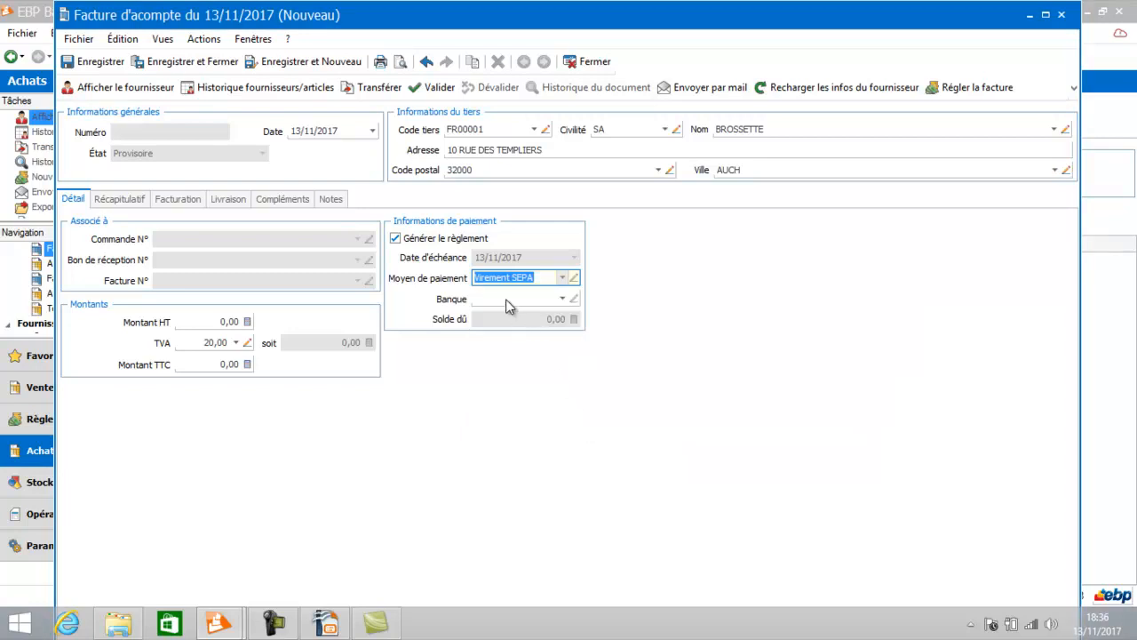
click(508, 303)
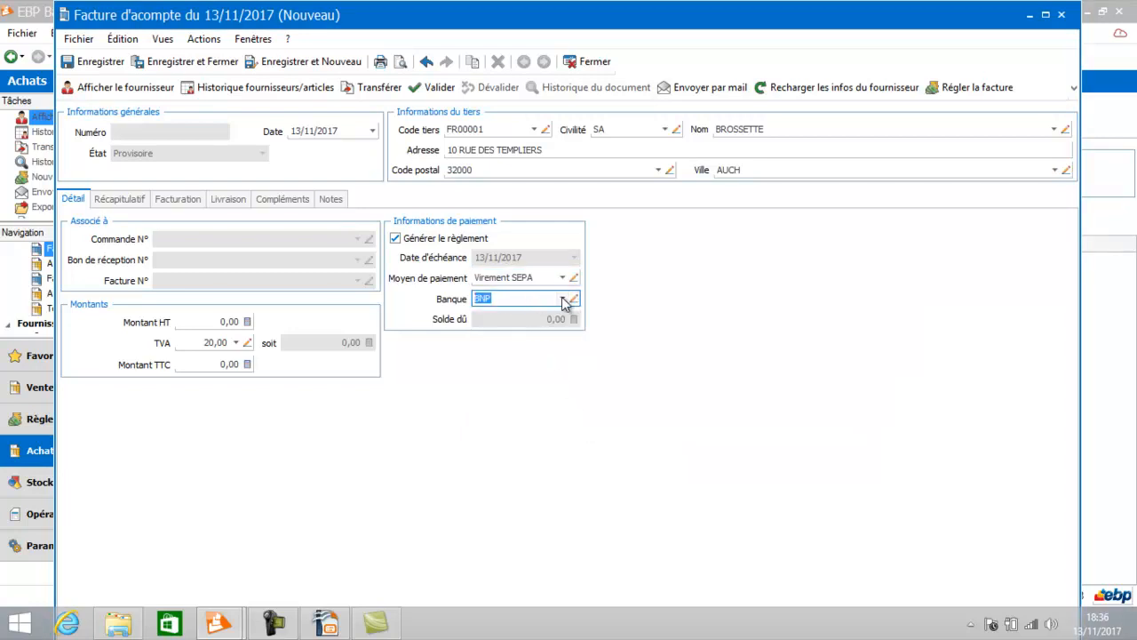
- Set the deposit invoice's Montant HT to 100 and save and close it
click(213, 323)
text(1)
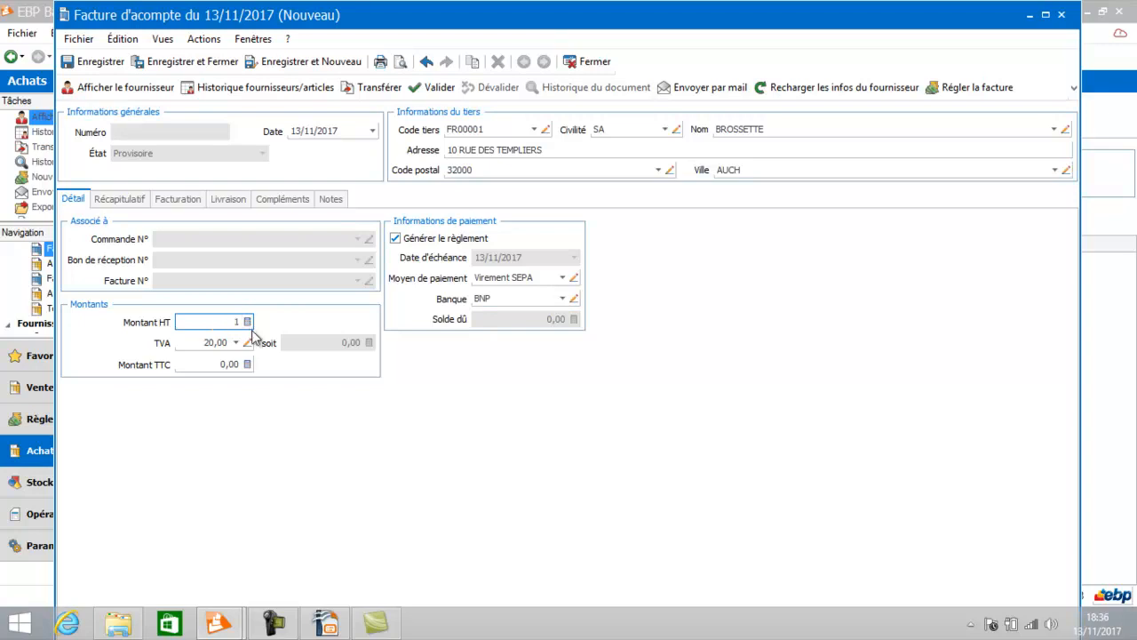
key(Tab)
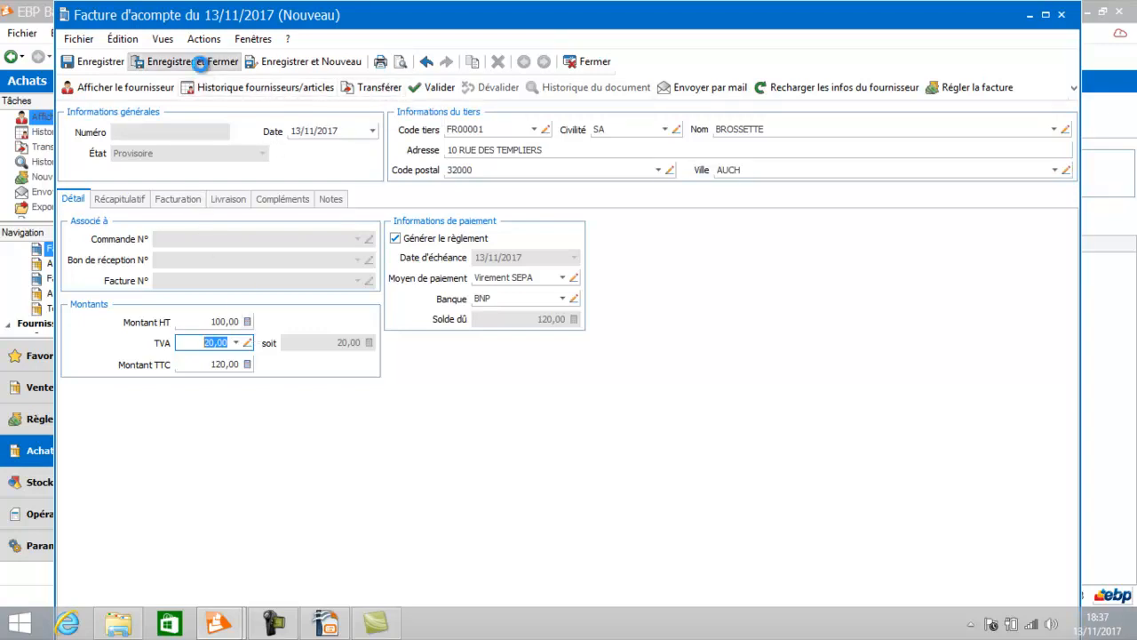
click(193, 63)
click(701, 349)
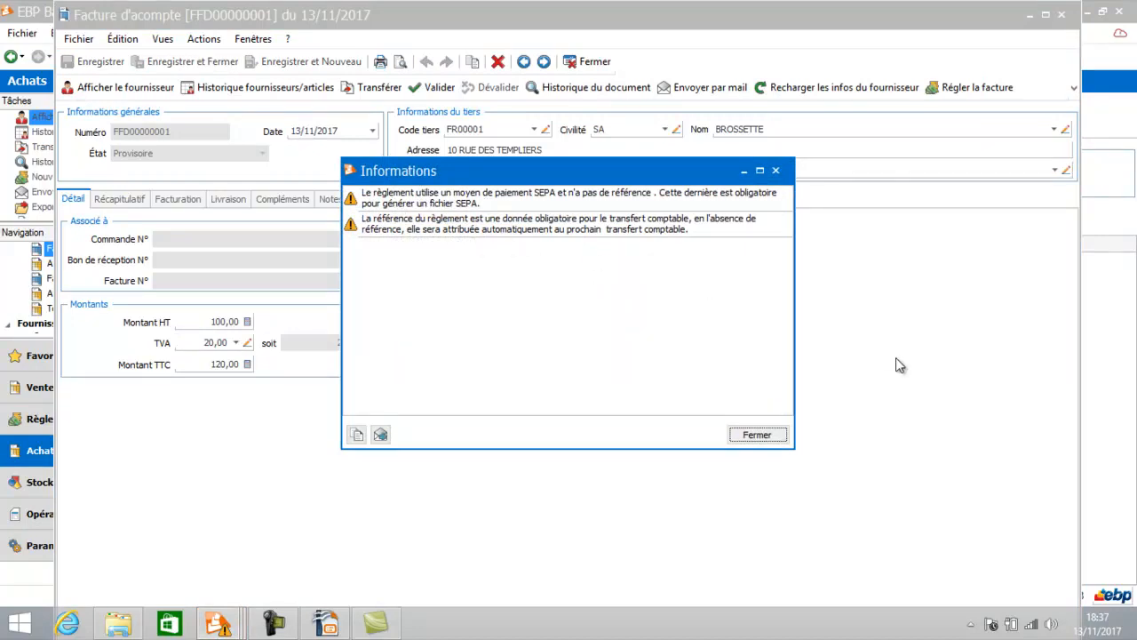
- Display the payment generated from the deposit invoice, set its reference to VIR 123, and save and close it
click(756, 435)
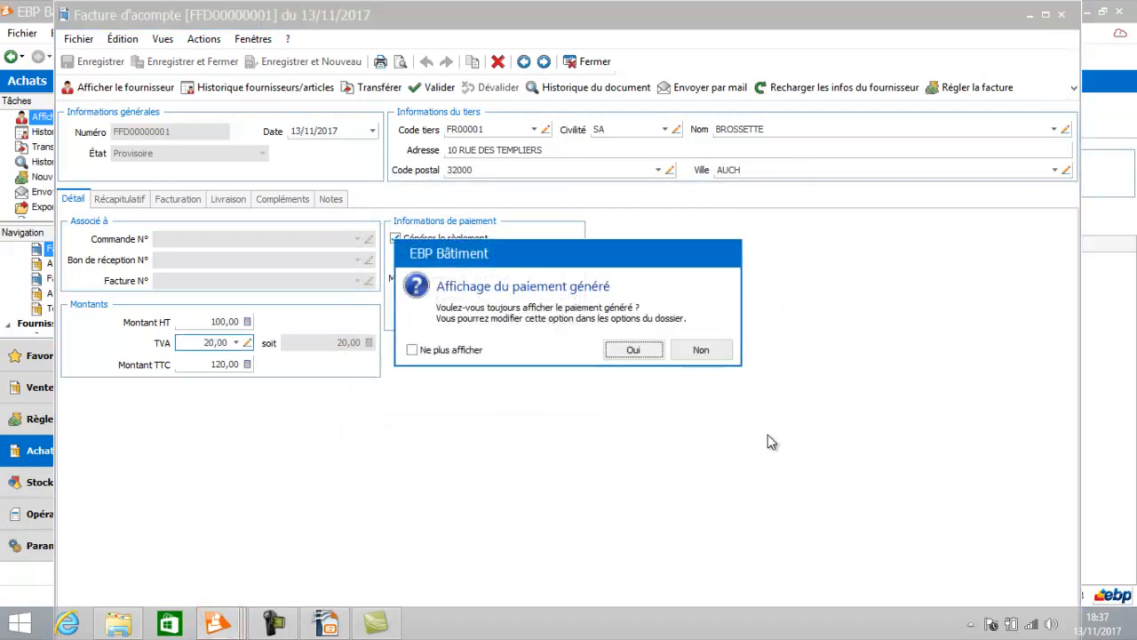
click(631, 349)
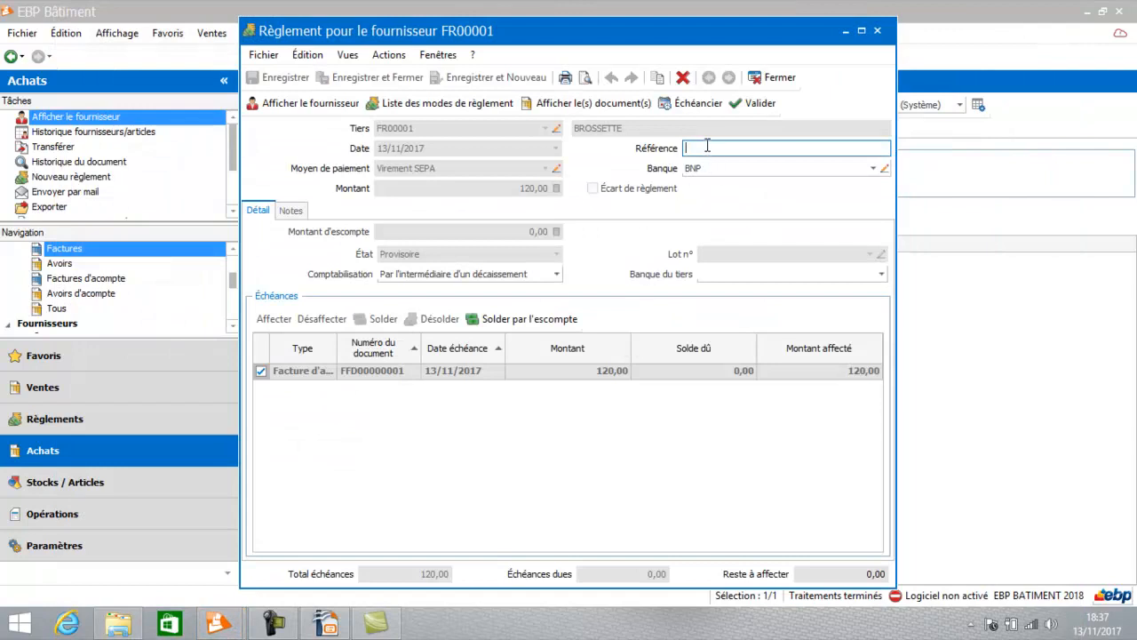
text(VIR 123)
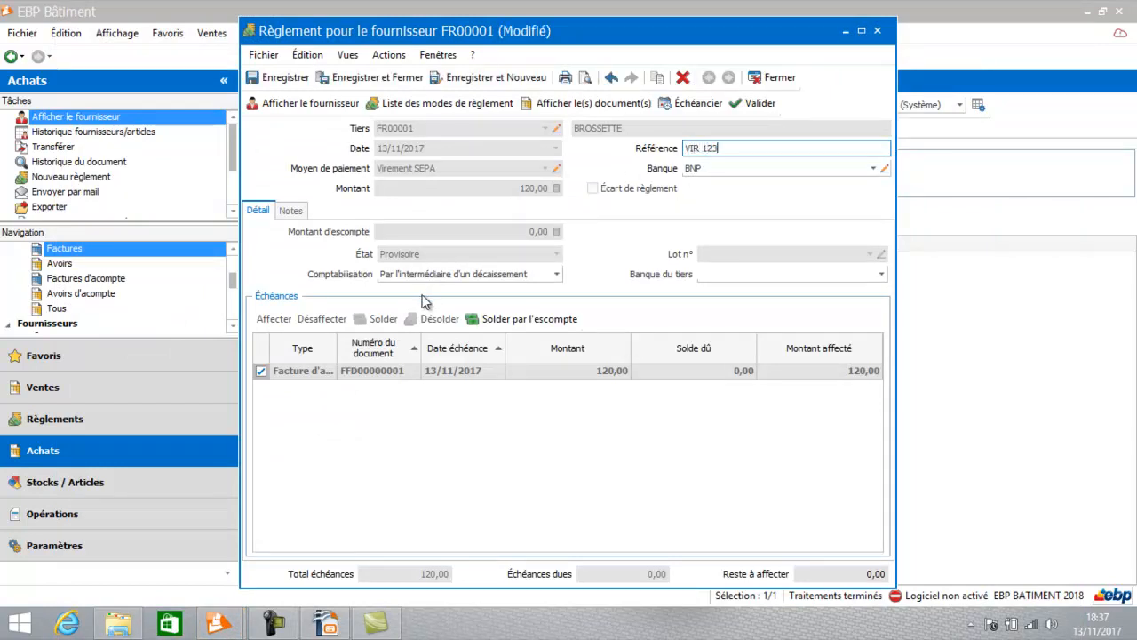
click(406, 77)
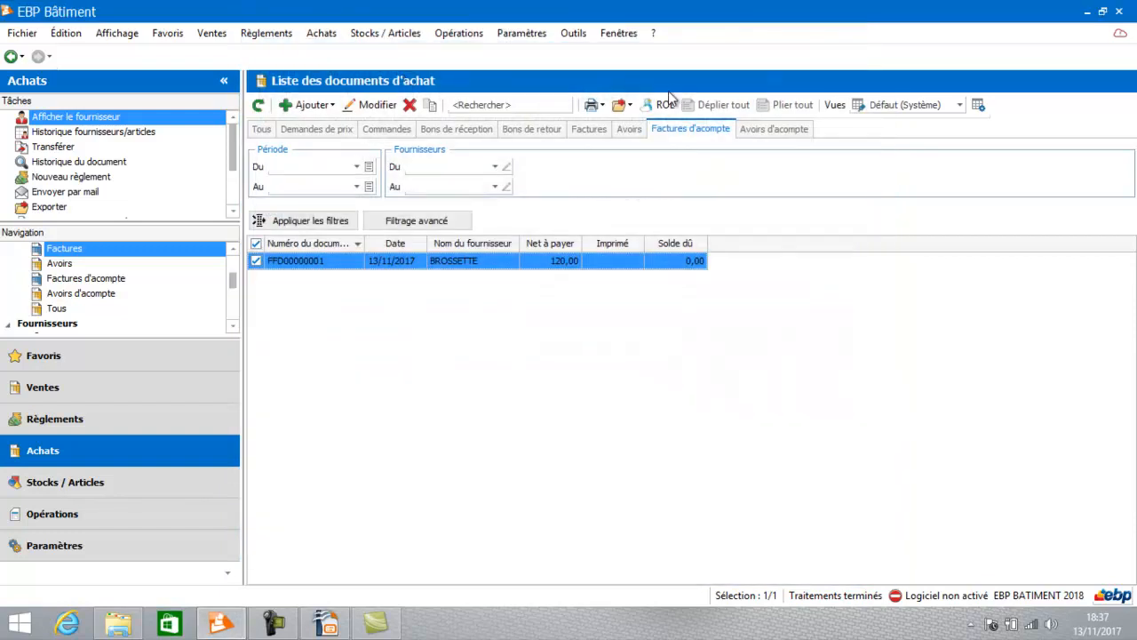
- Create a new purchase order (Commande) for the supplier BROSSETTE
click(377, 128)
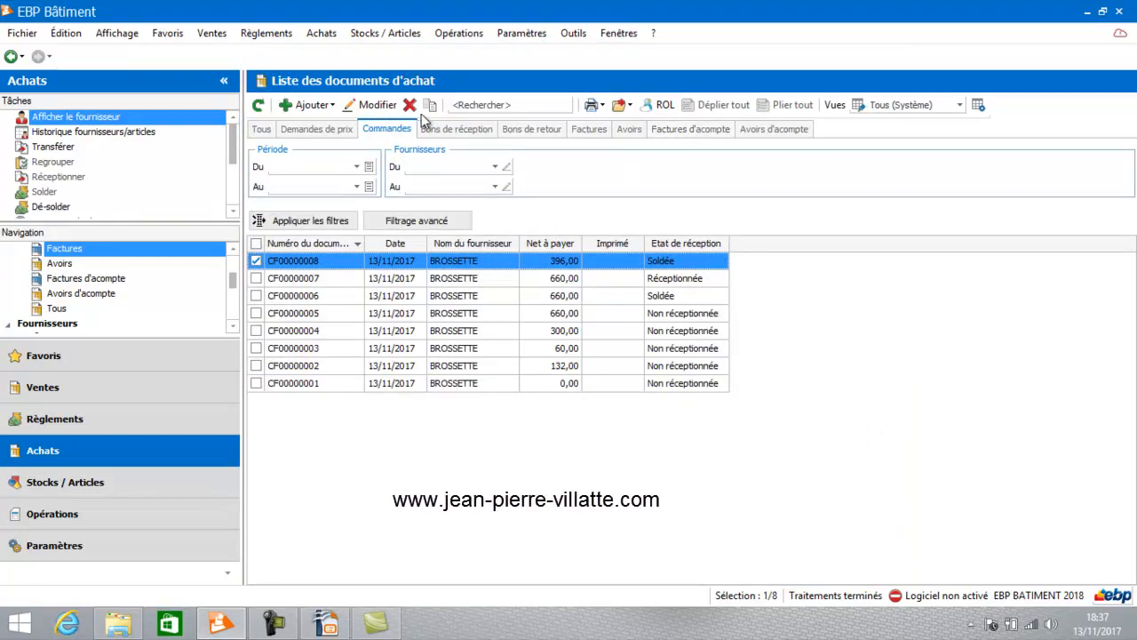
click(311, 103)
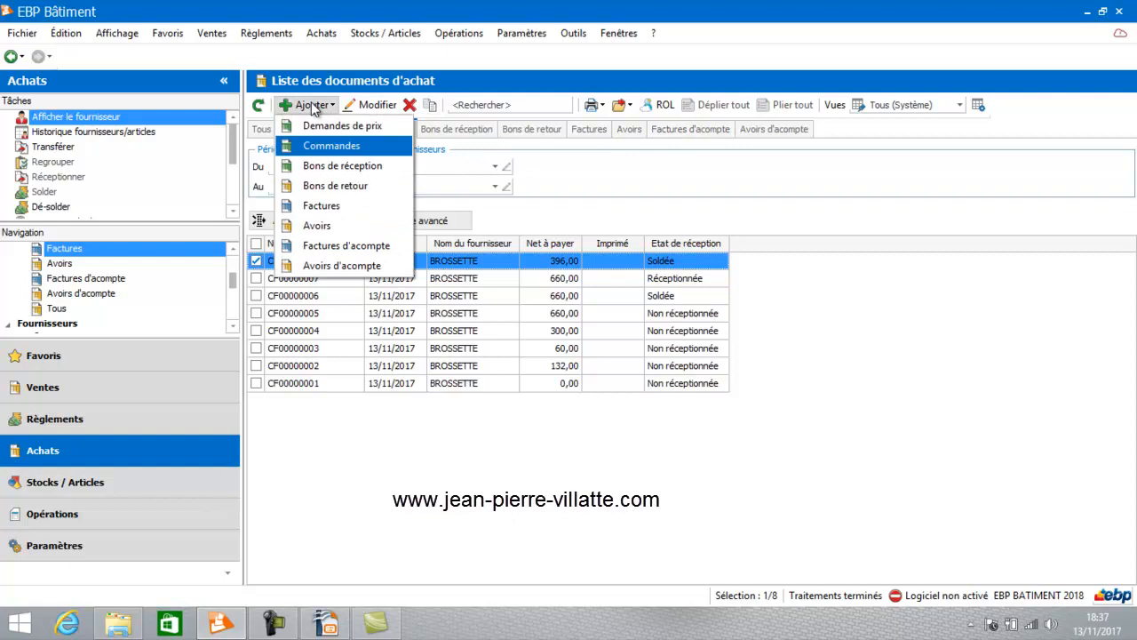
click(312, 150)
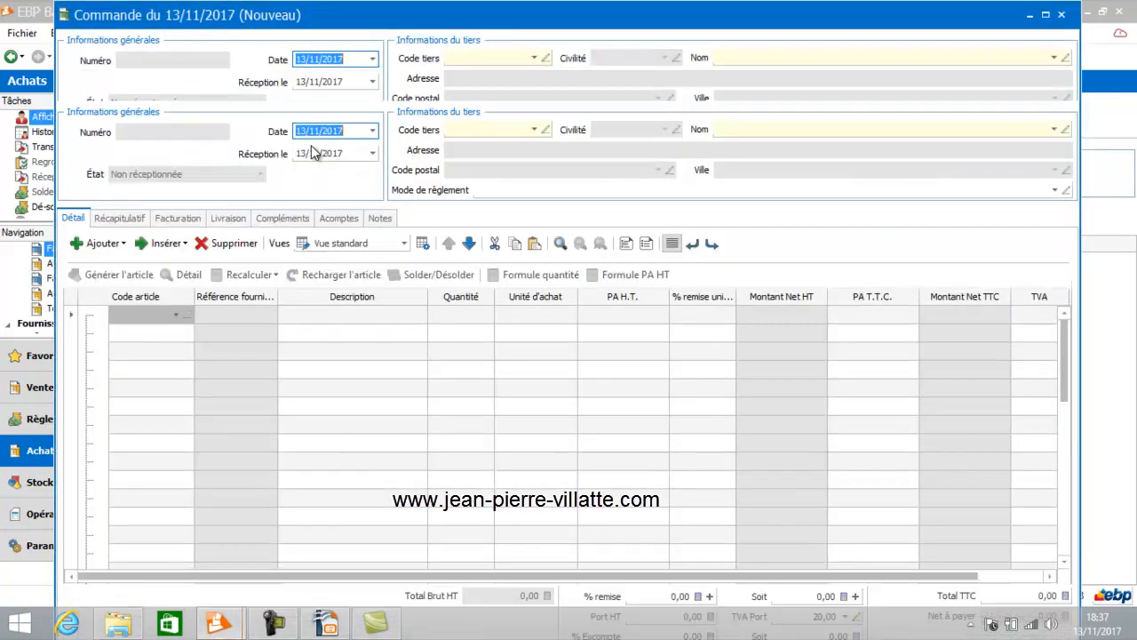
click(535, 130)
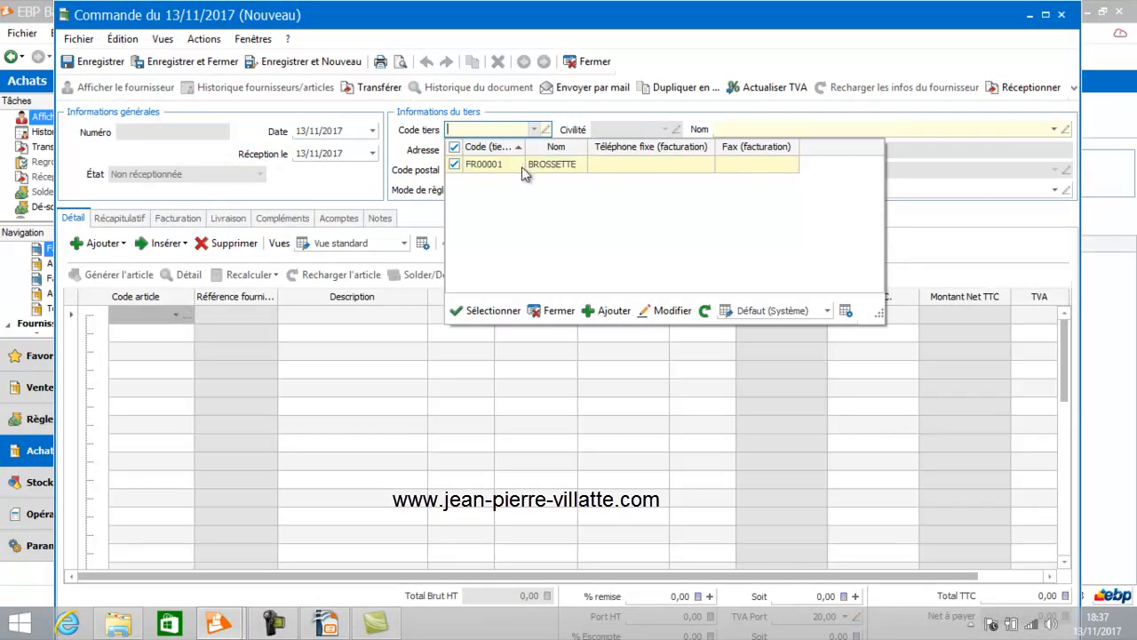
click(522, 166)
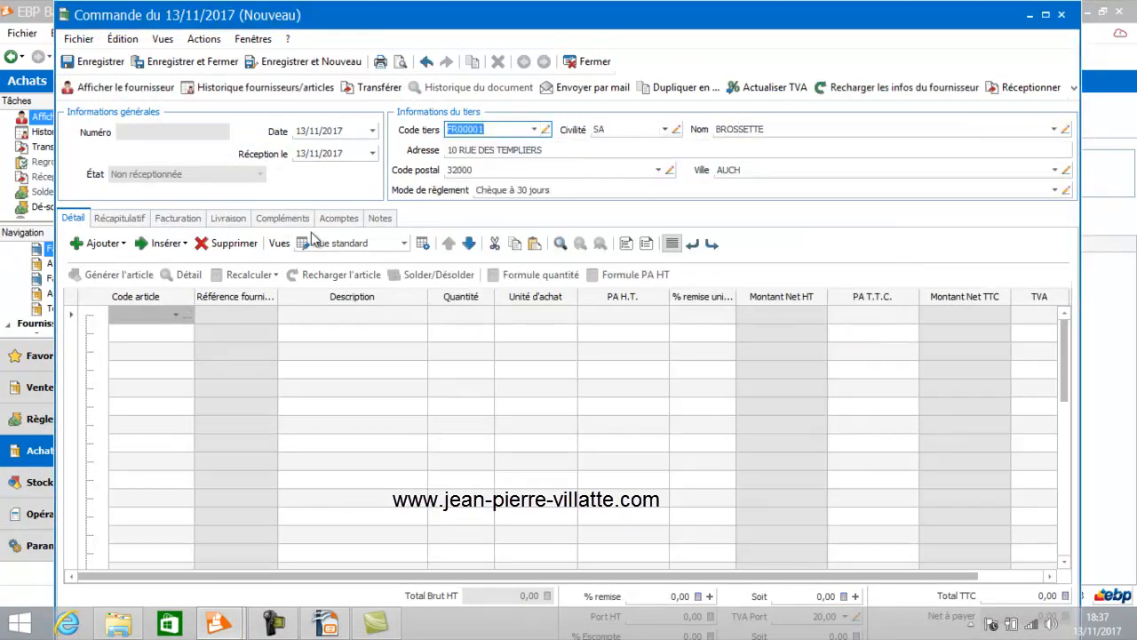
- Add article AR00004 (baignoire) to the order's first line with a quantity of 3
click(175, 316)
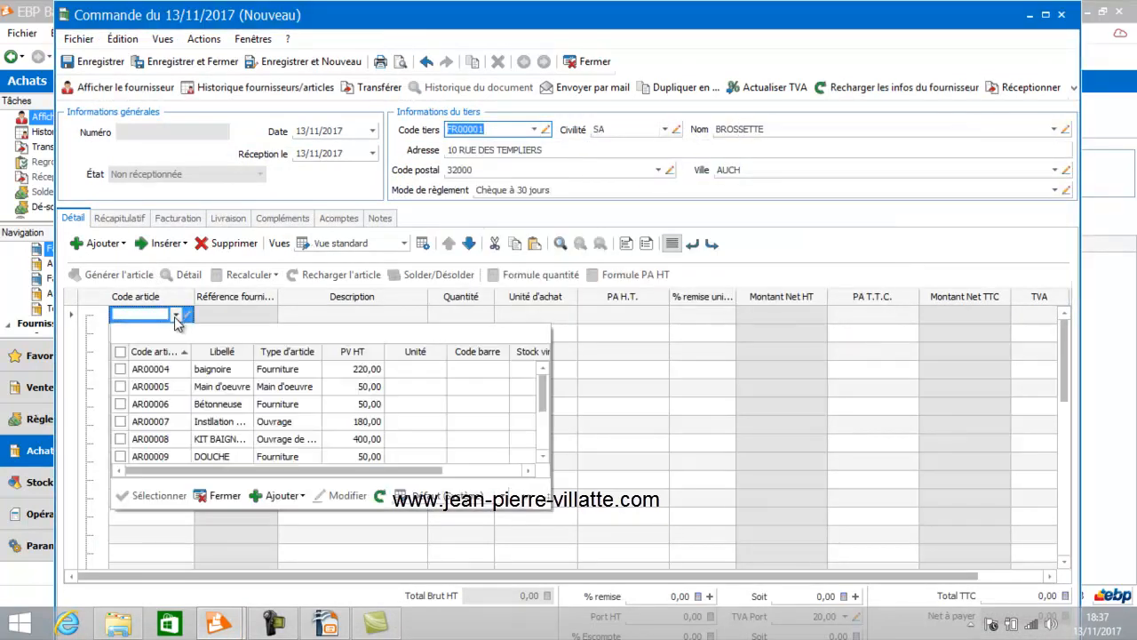
click(169, 376)
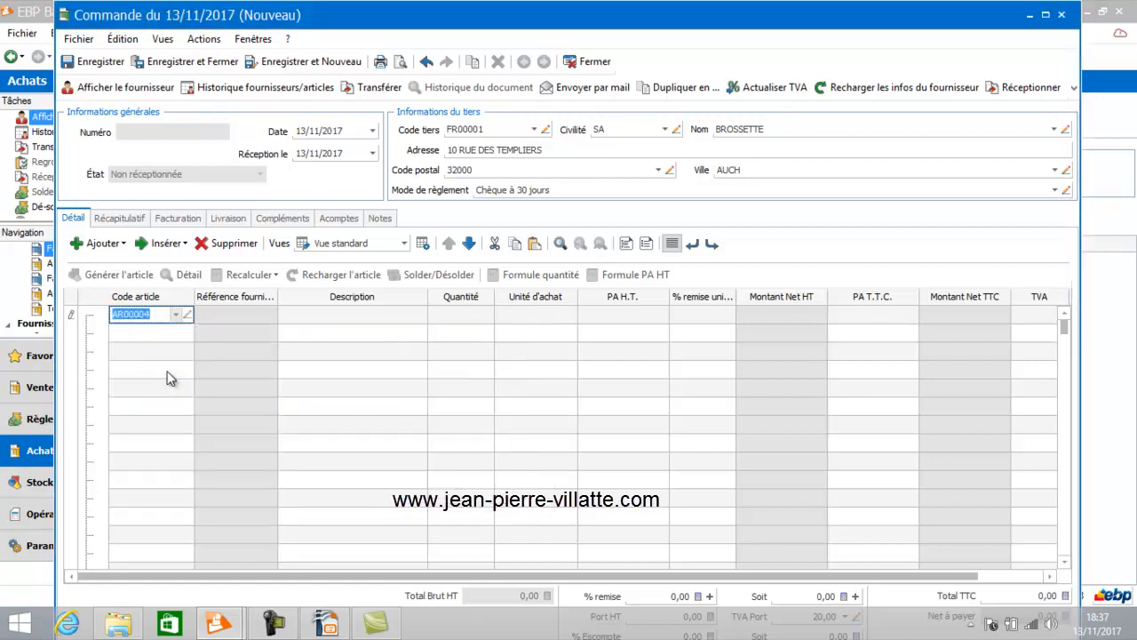
click(330, 324)
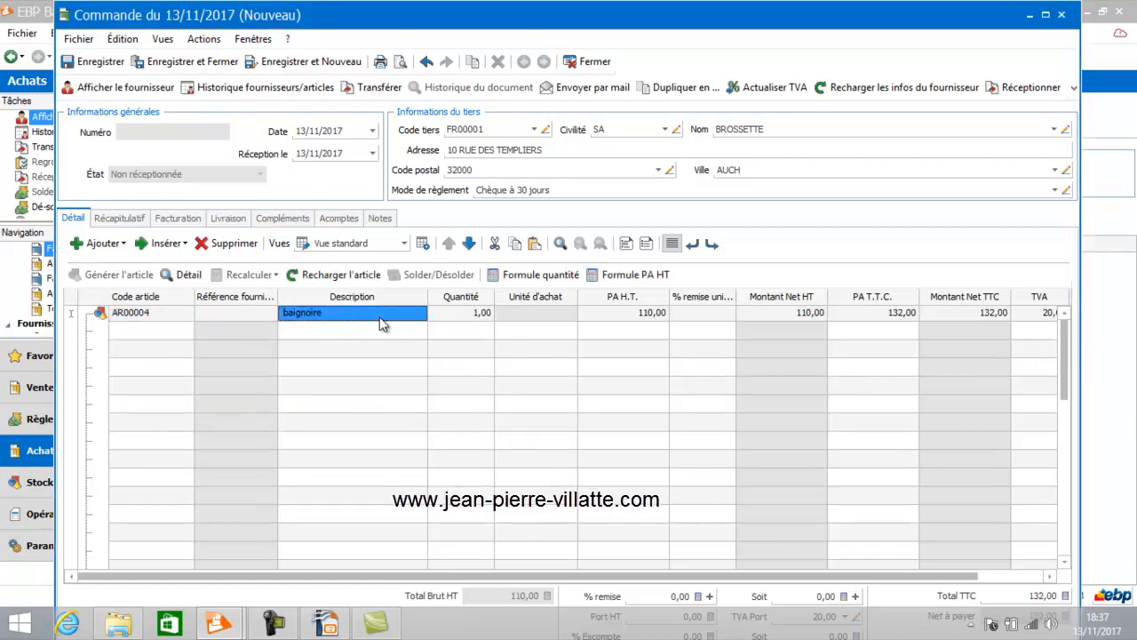
click(451, 321)
text(3)
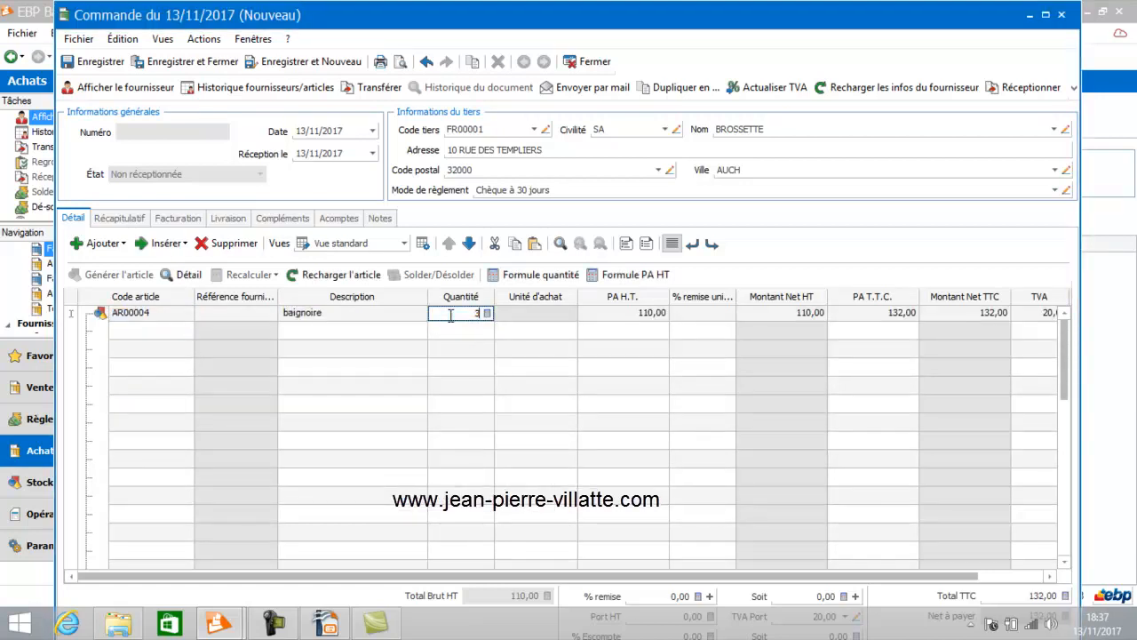
key(Tab)
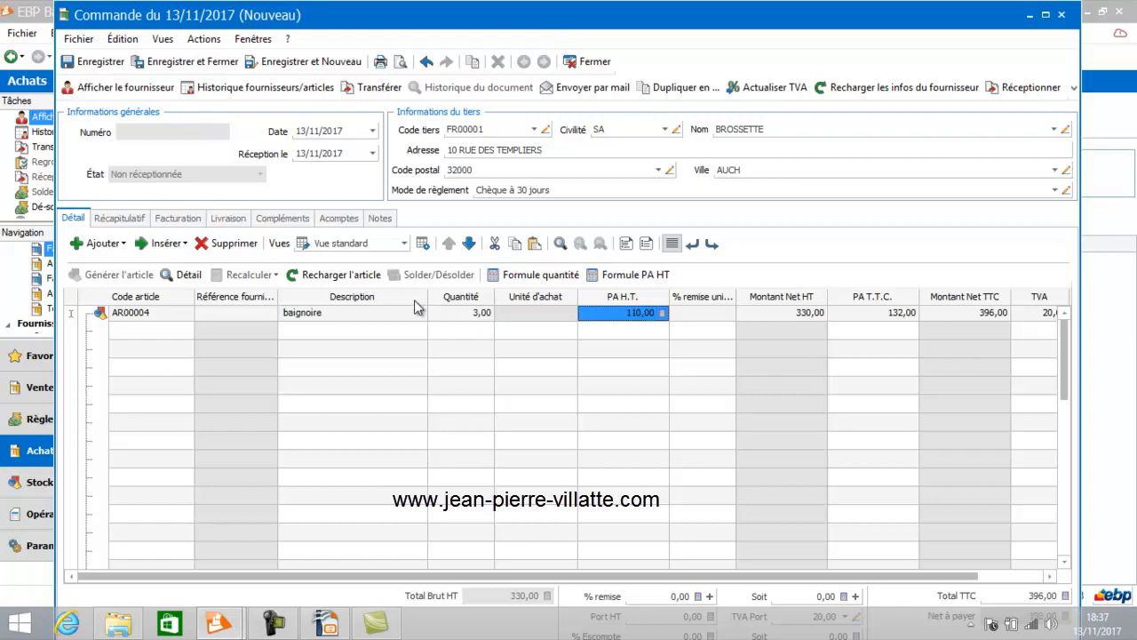
- Assign the existing BROSSETTE deposit invoice to the order as an Affecter un document d'acompte entry
click(343, 222)
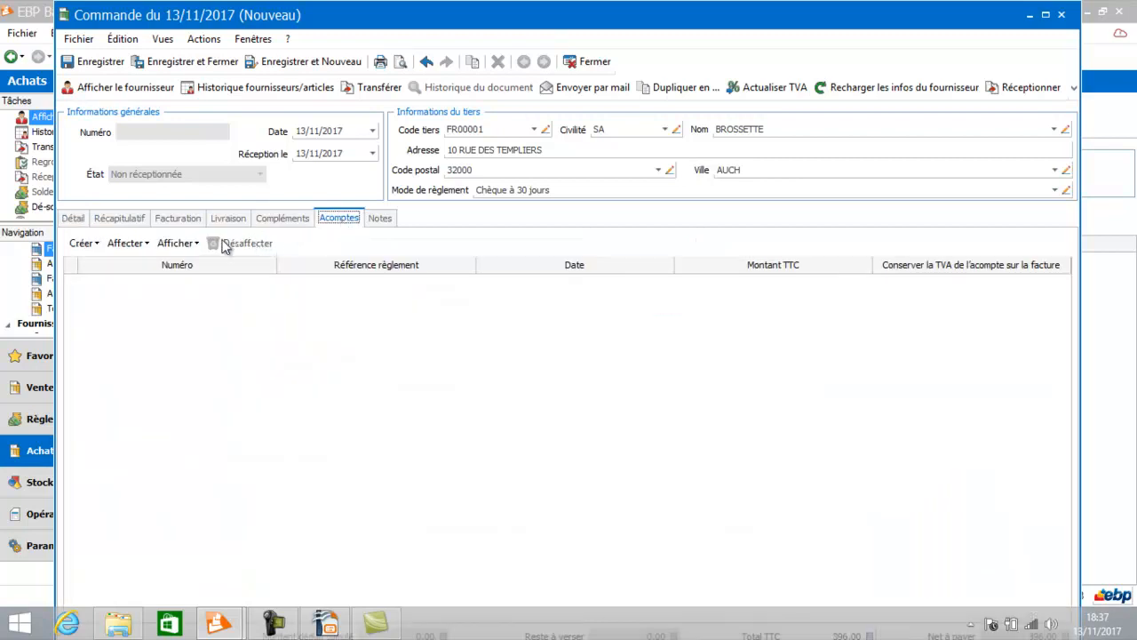
click(134, 245)
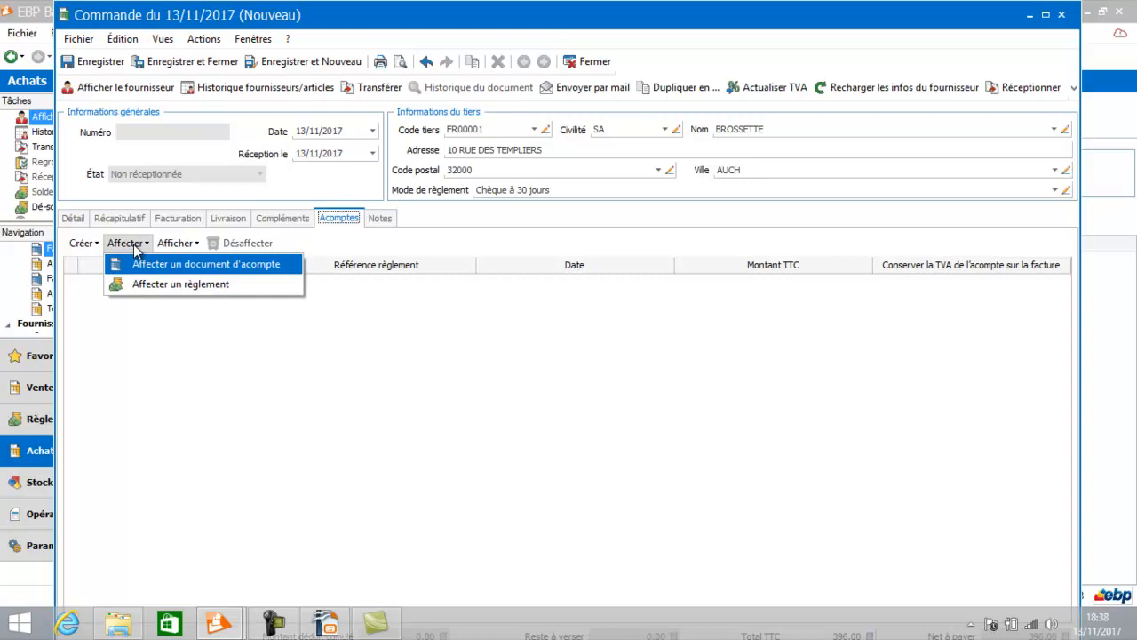
click(136, 263)
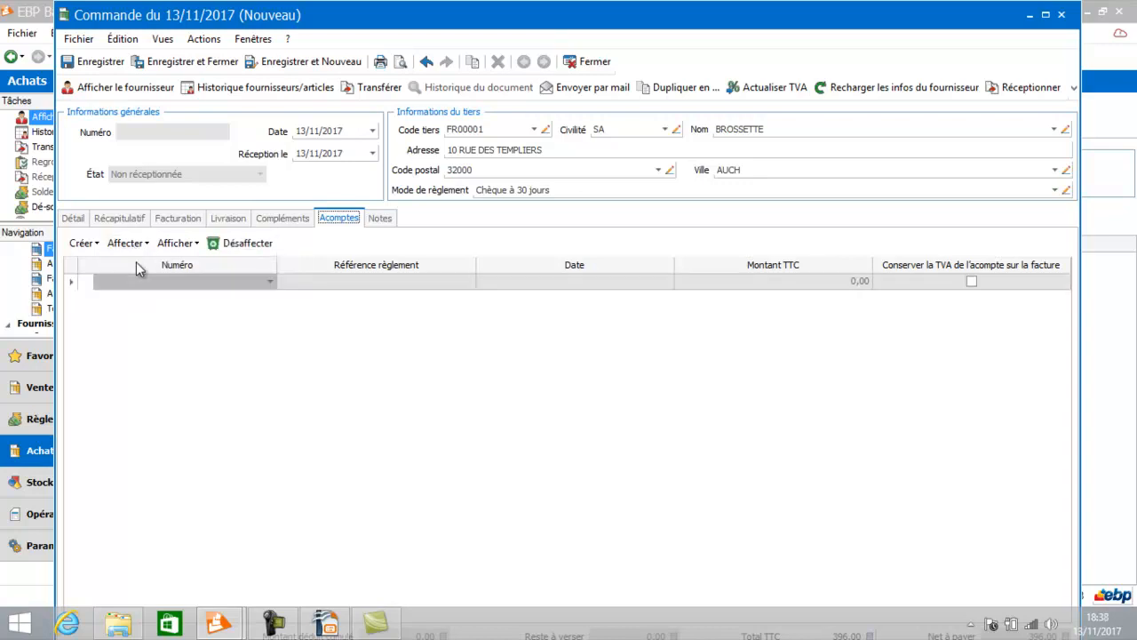
click(267, 282)
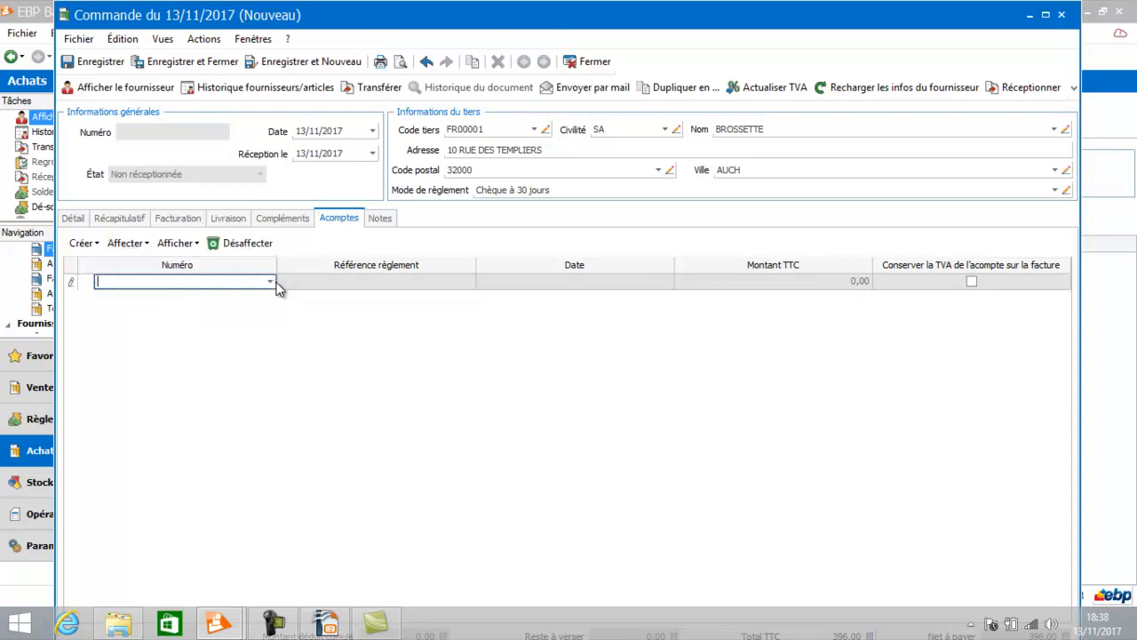
click(270, 282)
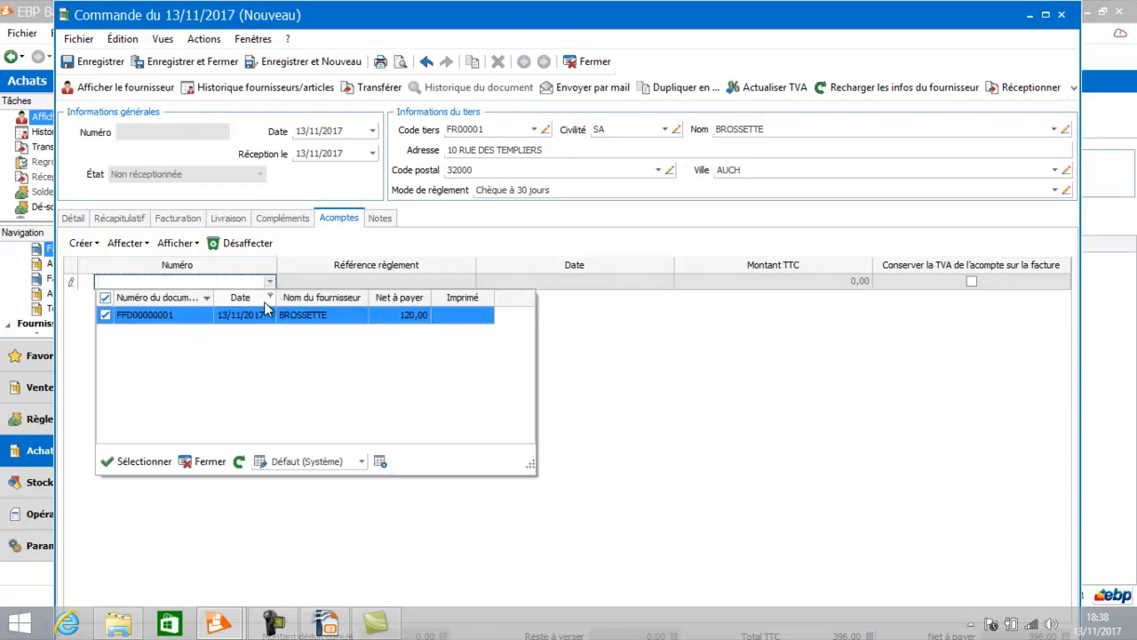
double_click(254, 315)
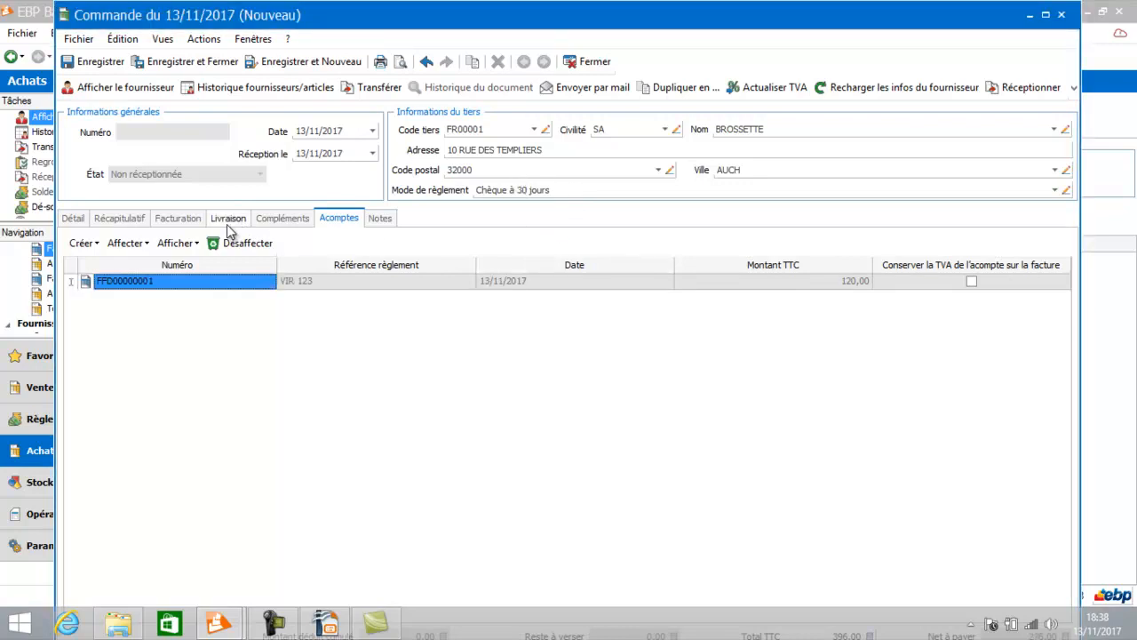
- Check the order's Récapitulatif totals, then save the order and review the deposit recap in its print preview
click(134, 226)
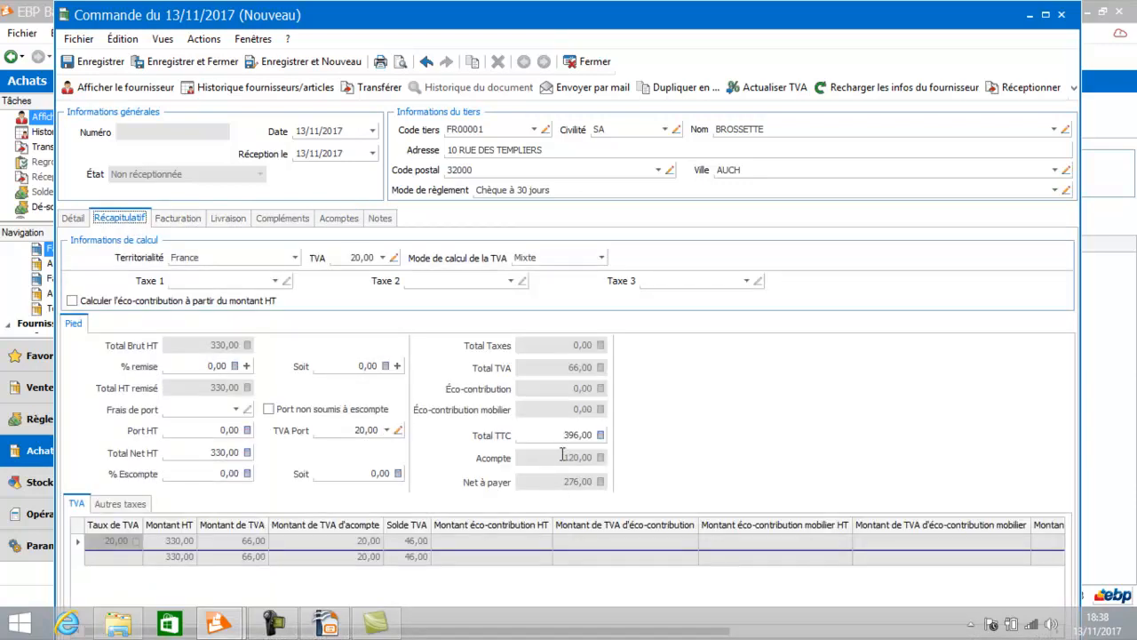
click(400, 61)
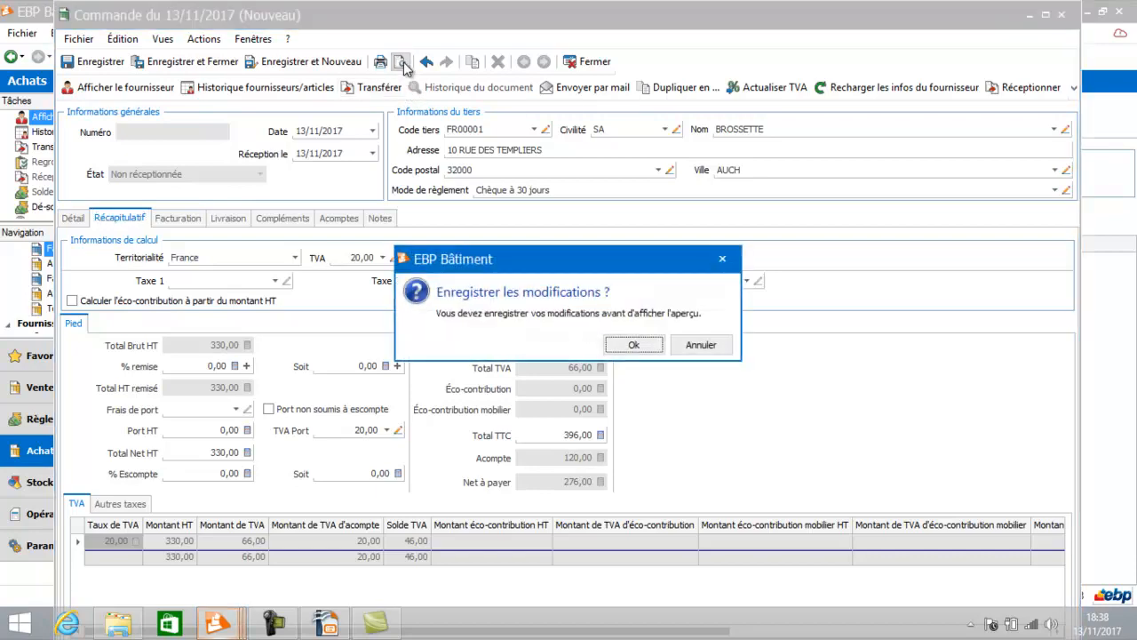
click(632, 345)
drag(846, 172, 855, 435)
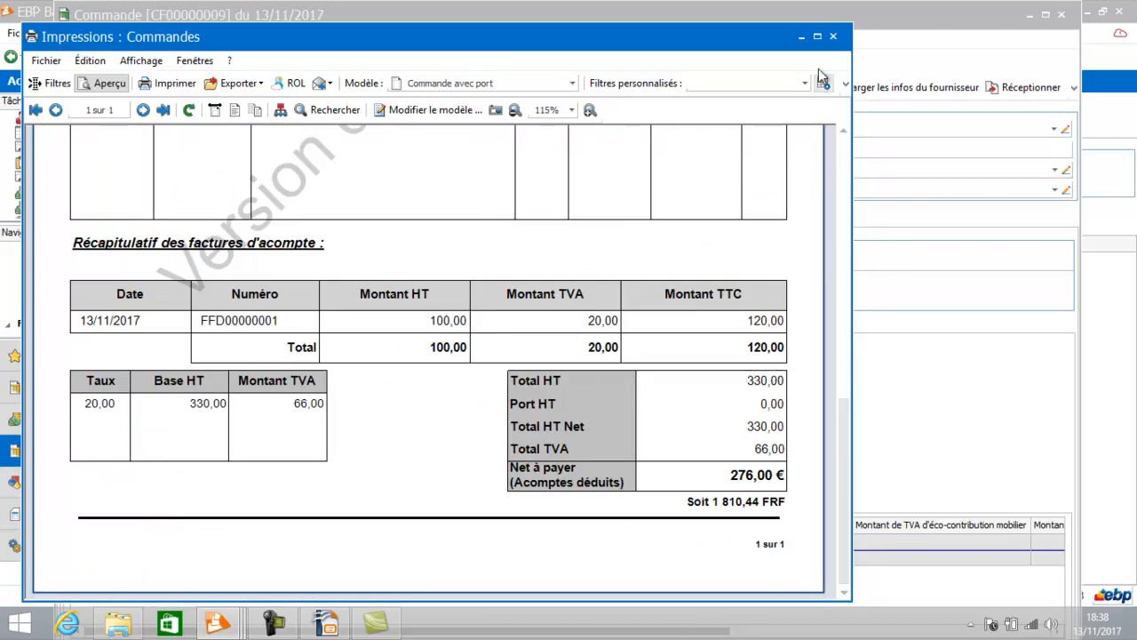
click(834, 36)
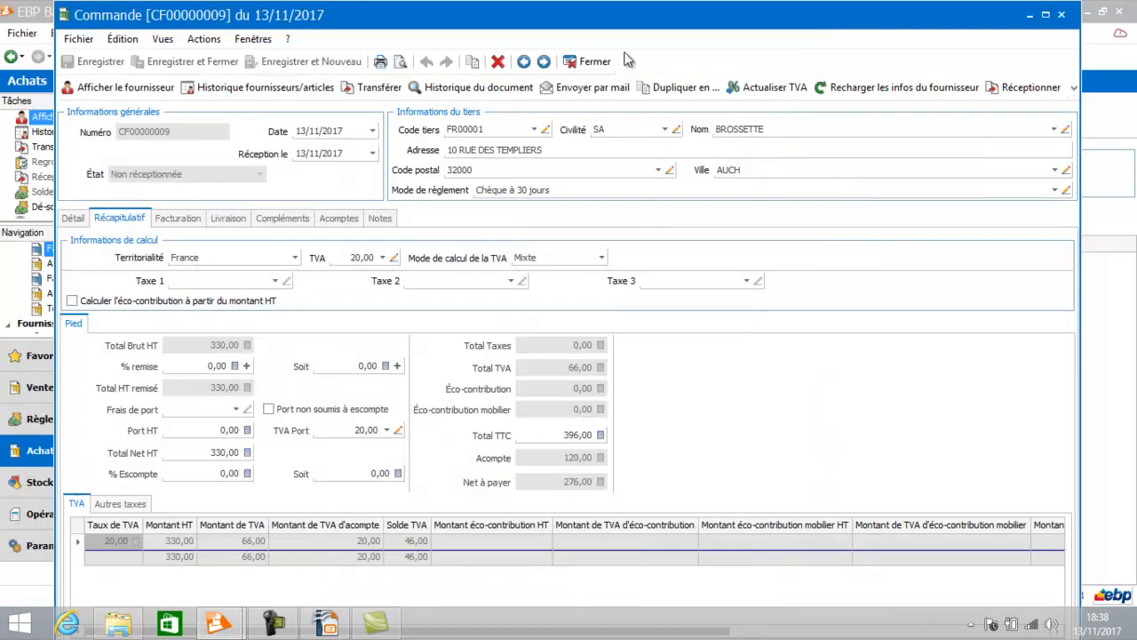
- Transfer the purchase order into a Facture
click(382, 87)
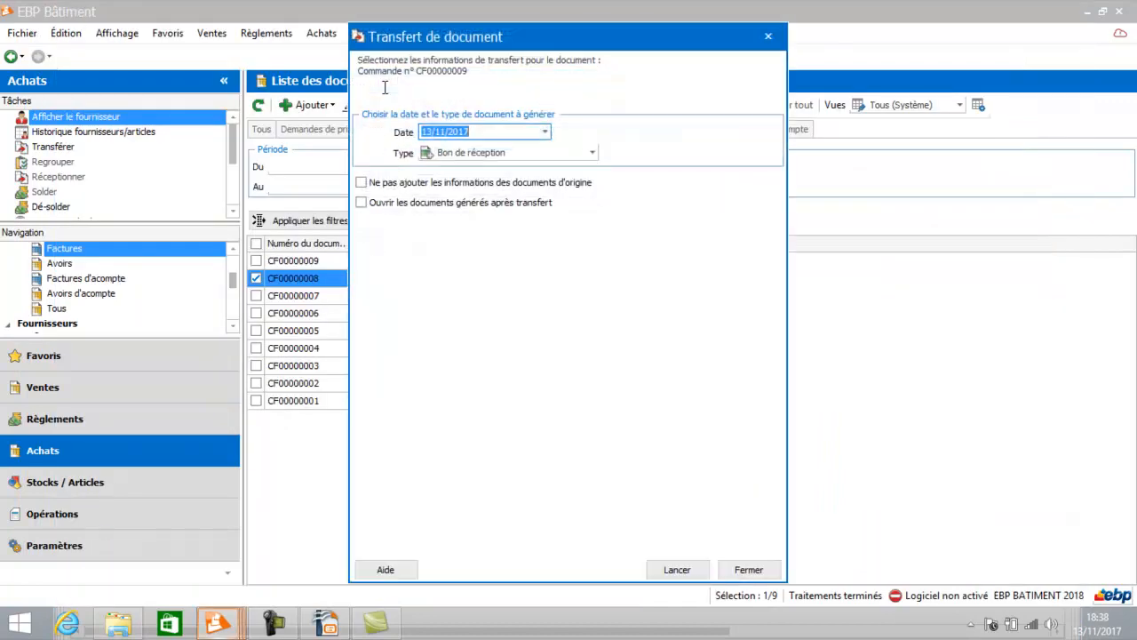
click(478, 155)
click(470, 180)
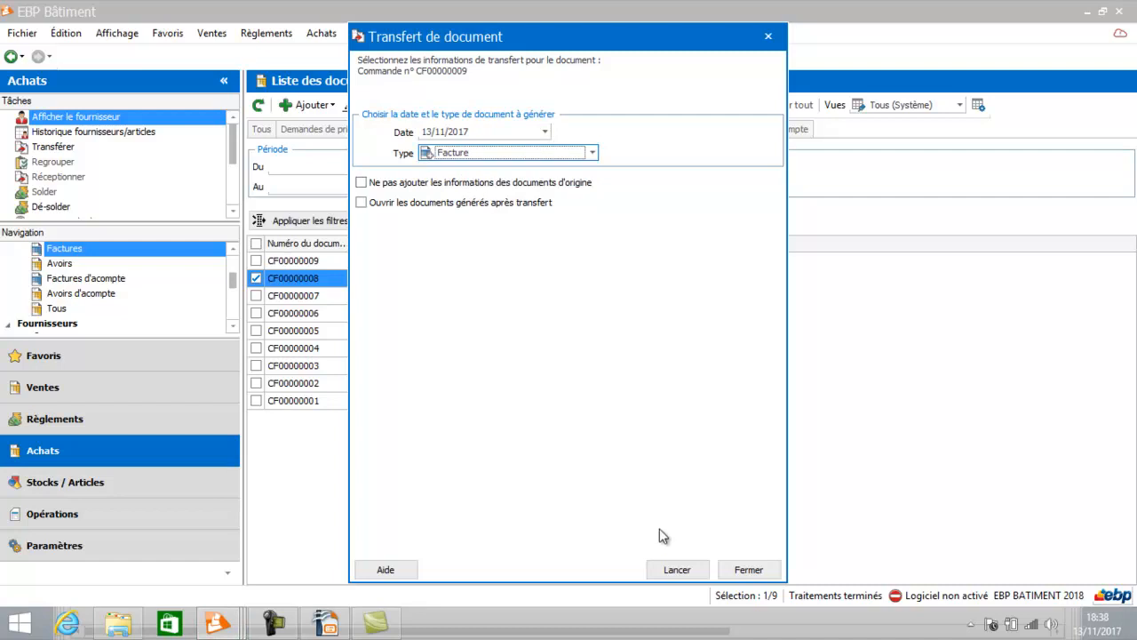
click(677, 569)
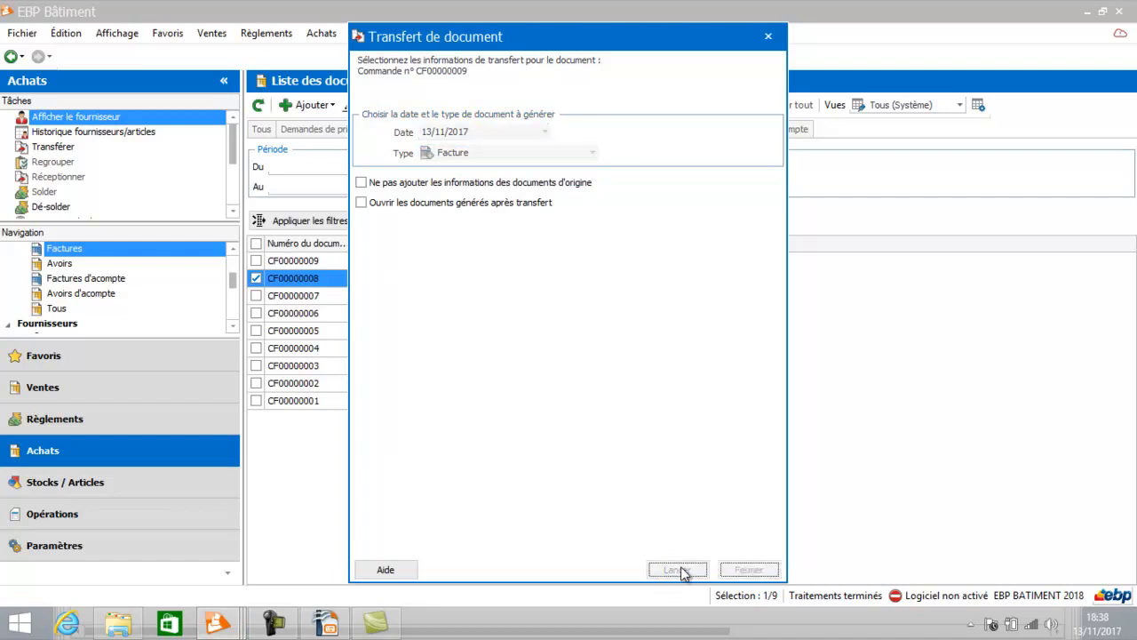
- Examine the deposit deduction on the generated supplier invoice in its Récapitulatif and print preview, and close the invoice
click(590, 130)
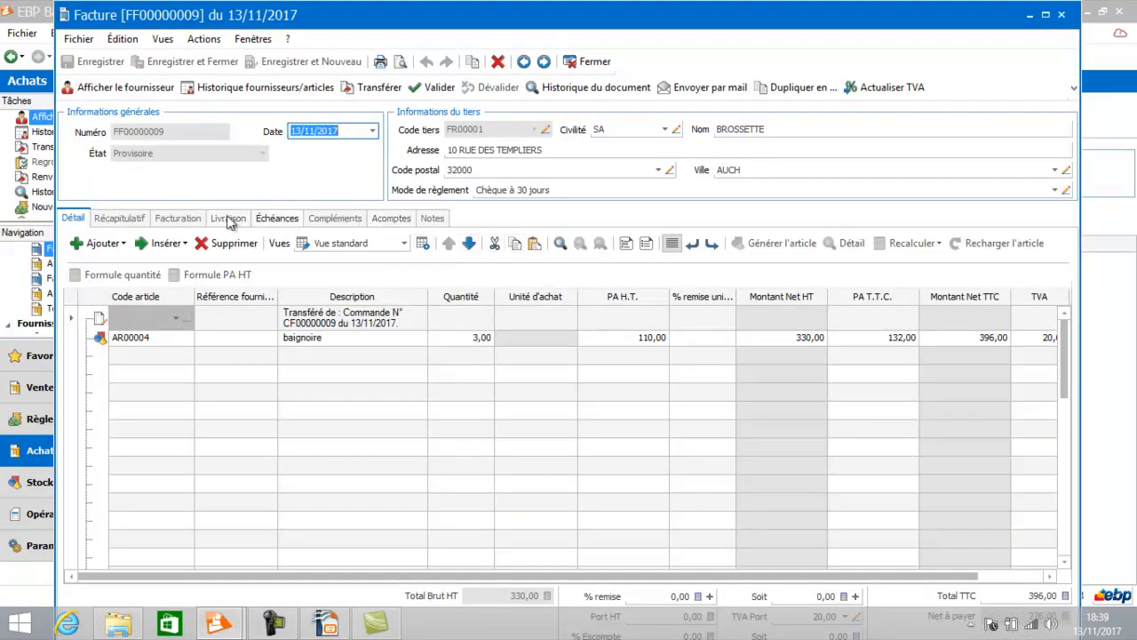
click(118, 219)
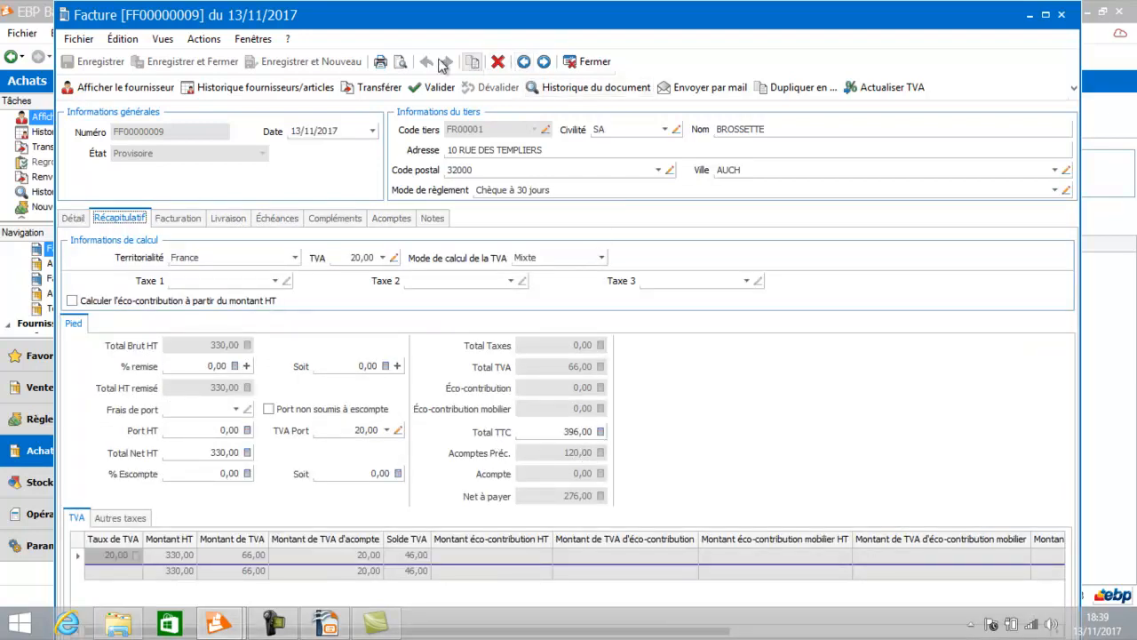
click(399, 62)
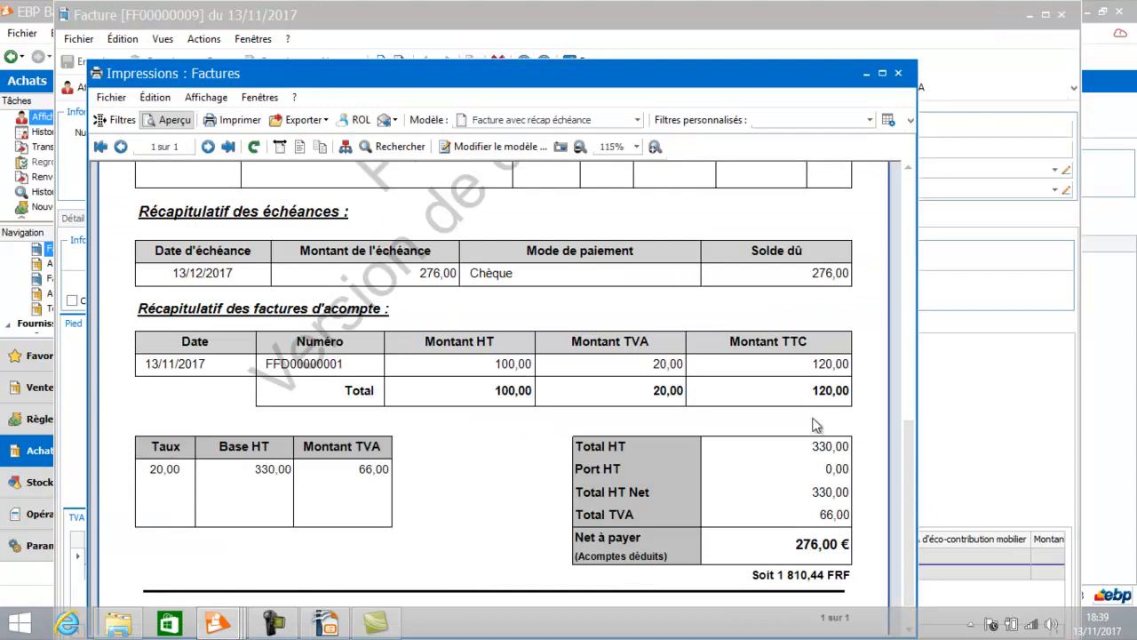
click(899, 73)
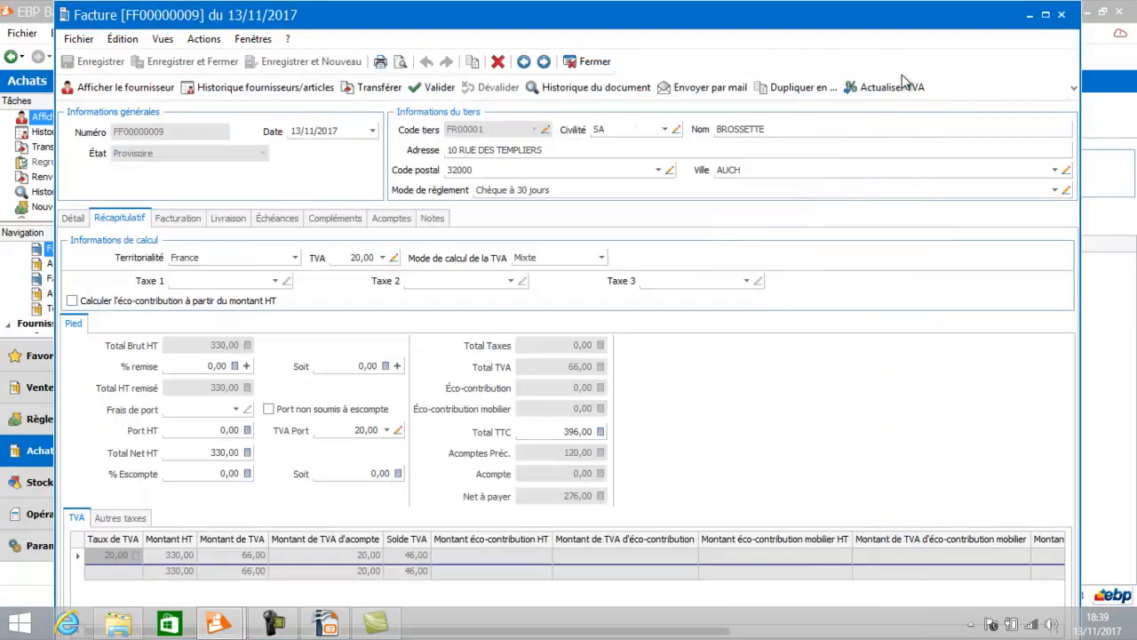
click(585, 63)
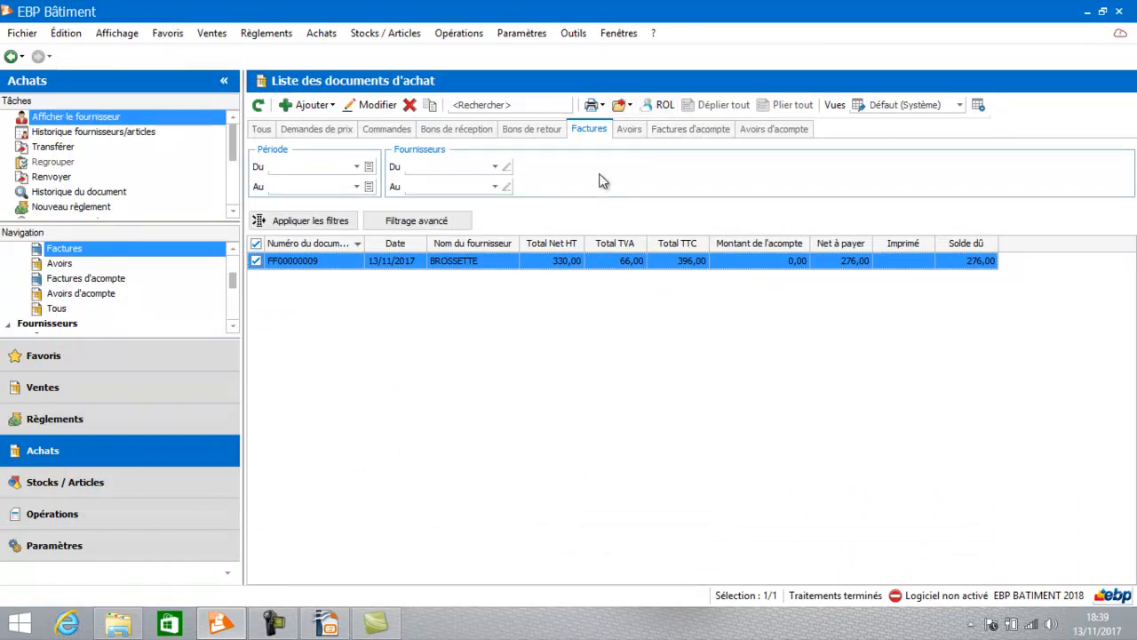
- Create a second deposit invoice for BROSSETTE with a Montant HT of 50, and save and close it
click(688, 129)
click(318, 106)
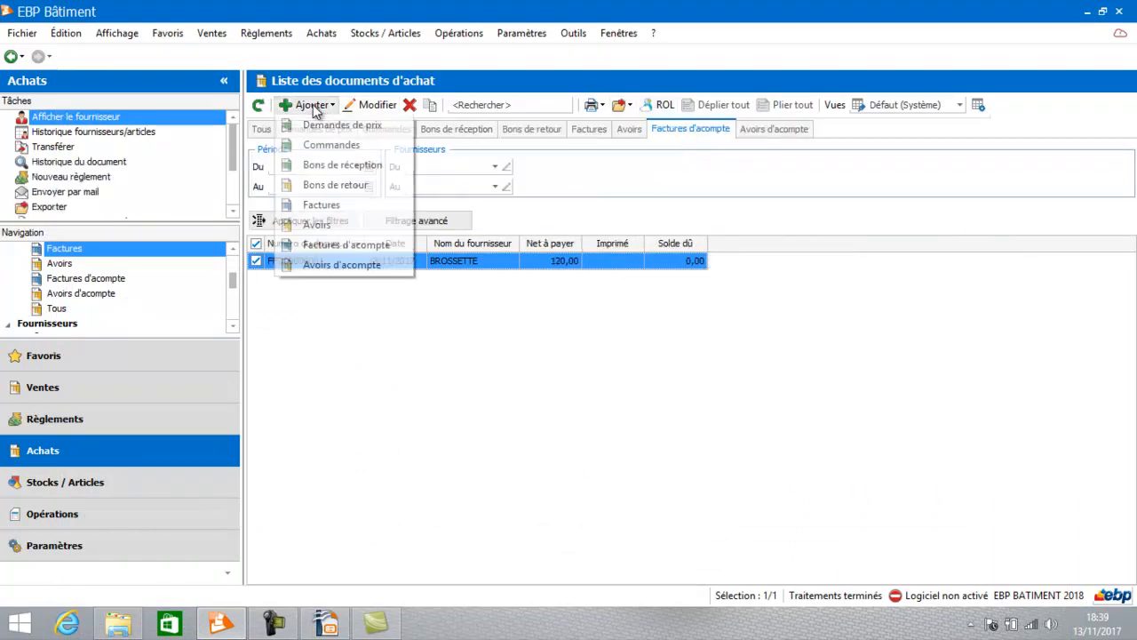
click(318, 246)
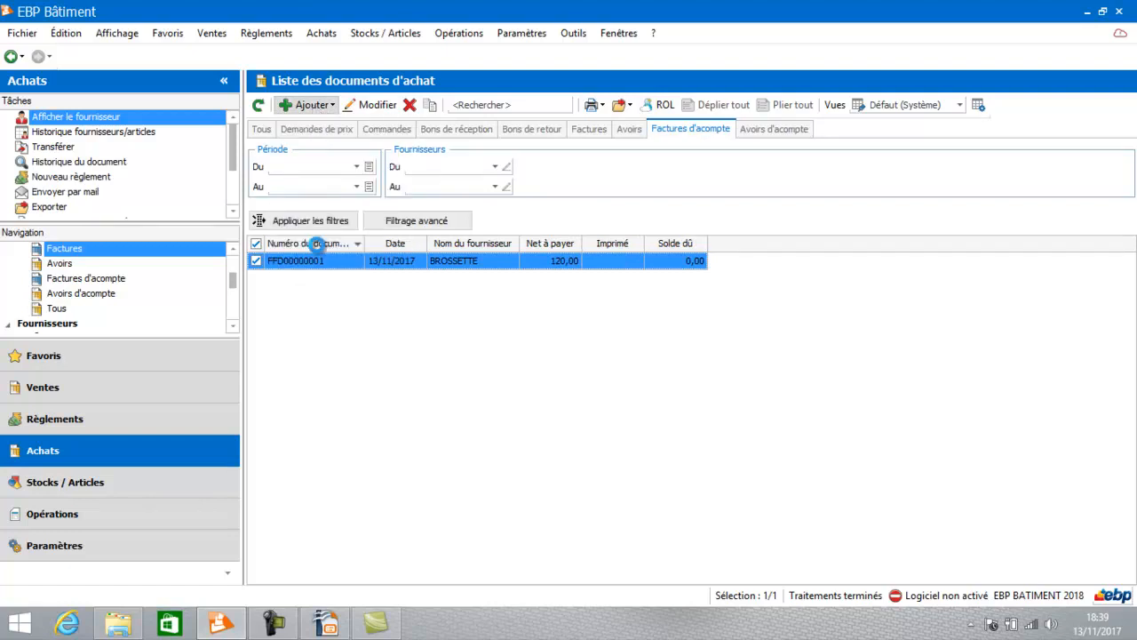
text(50)
key(Tab)
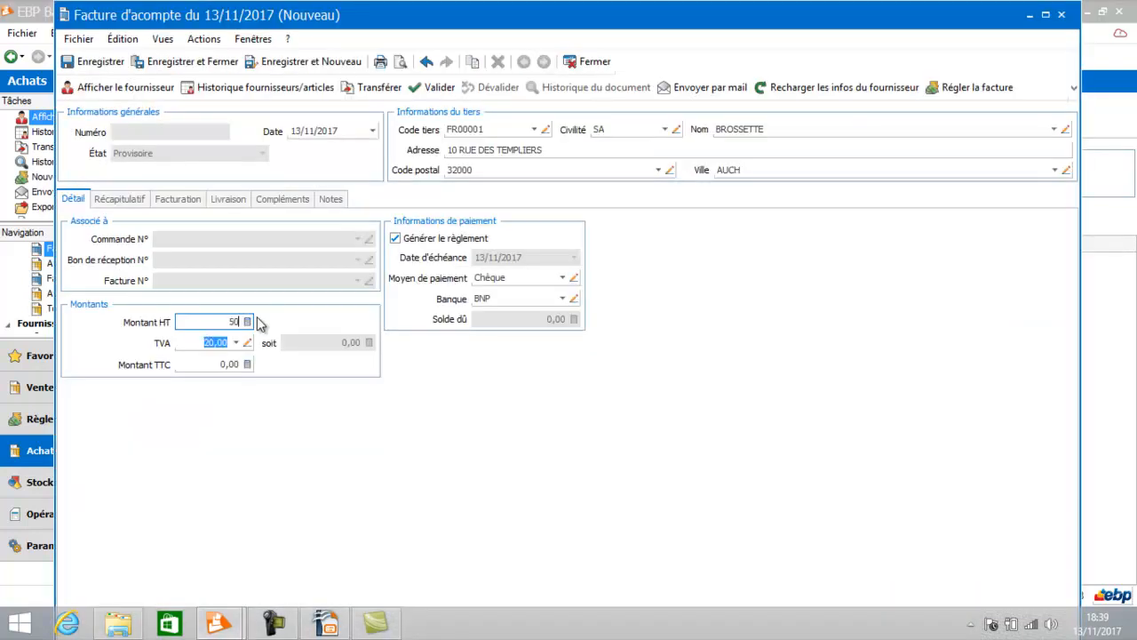
click(197, 62)
- Display the payment generated from the second deposit invoice, set its reference to CHQ 567, and save and close it
click(703, 349)
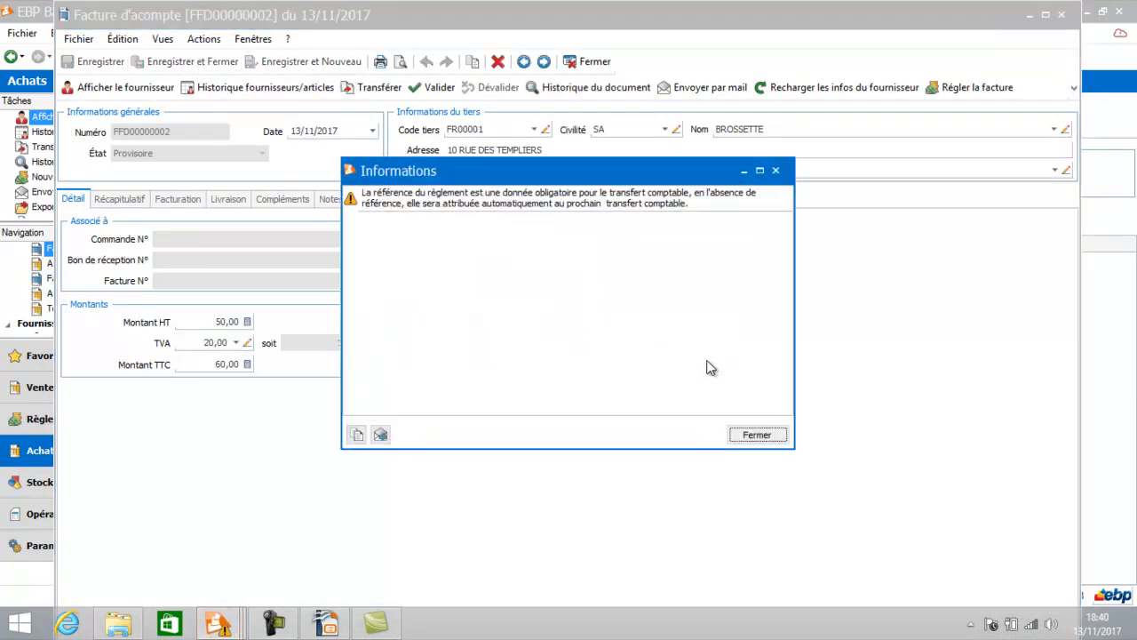
click(757, 435)
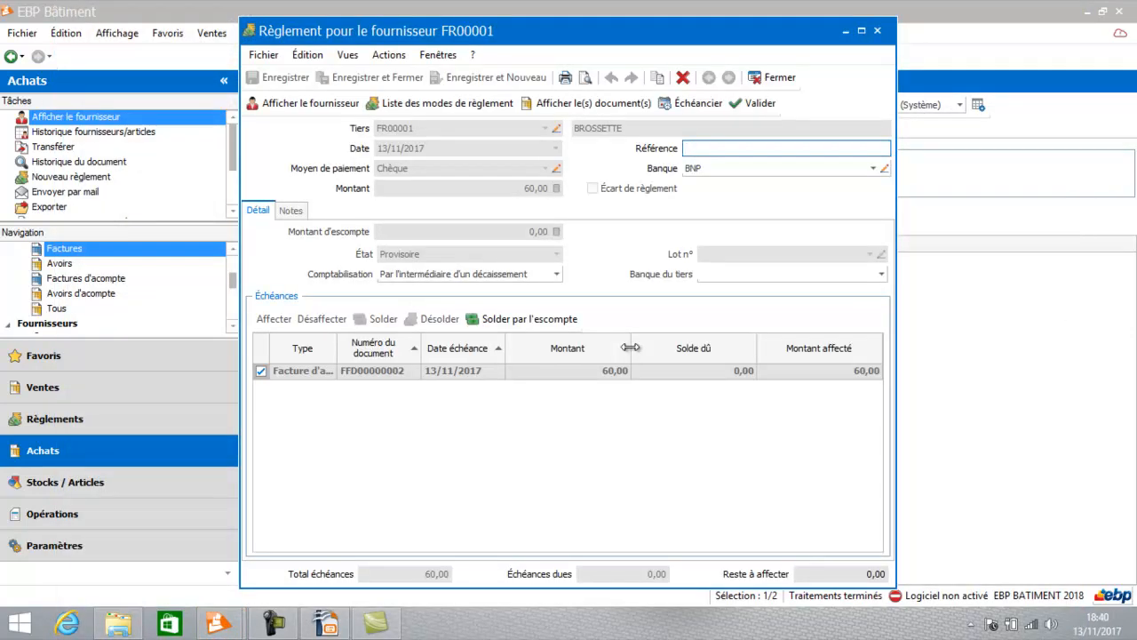
text(CHQ 567)
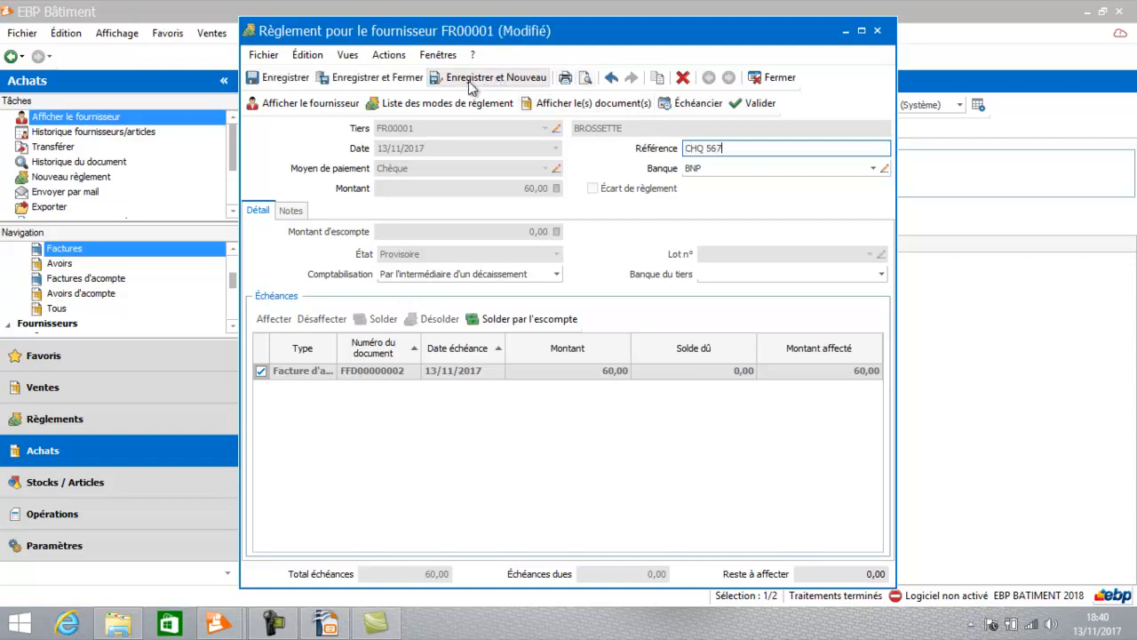
click(404, 82)
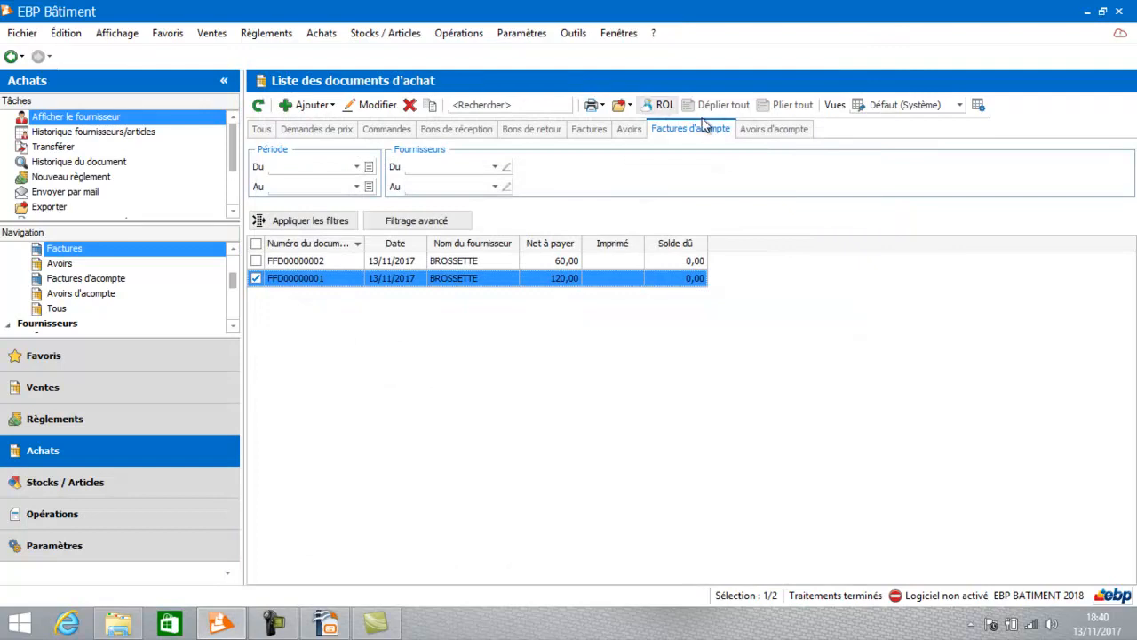
- Transfer the 60,00 deposit invoice into an Avoir d'acompte
click(520, 261)
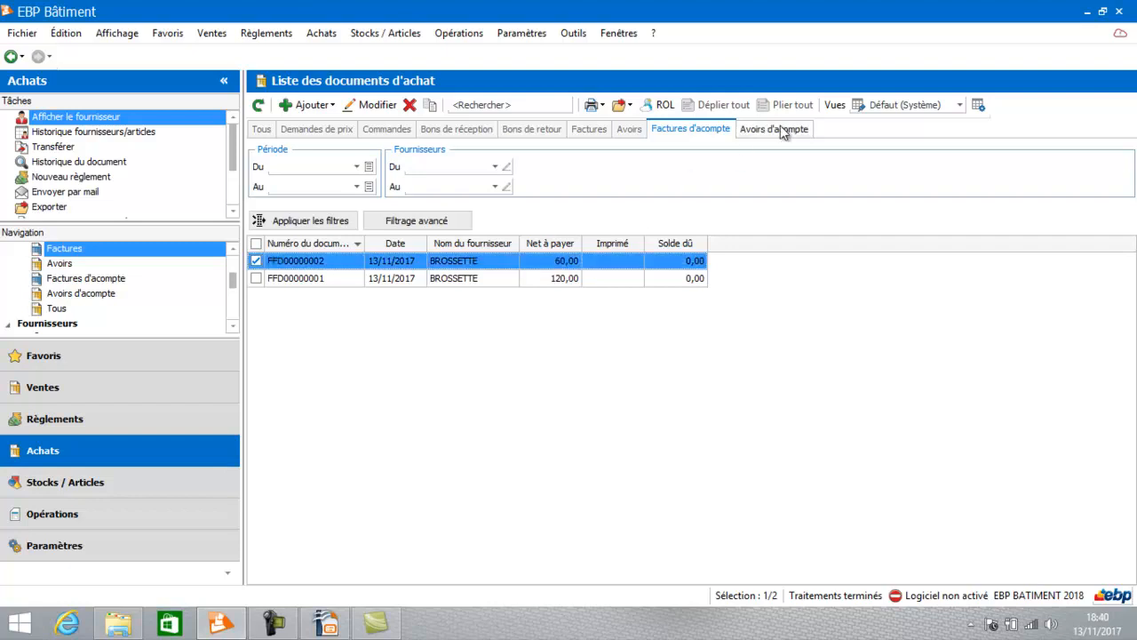
right_click(461, 266)
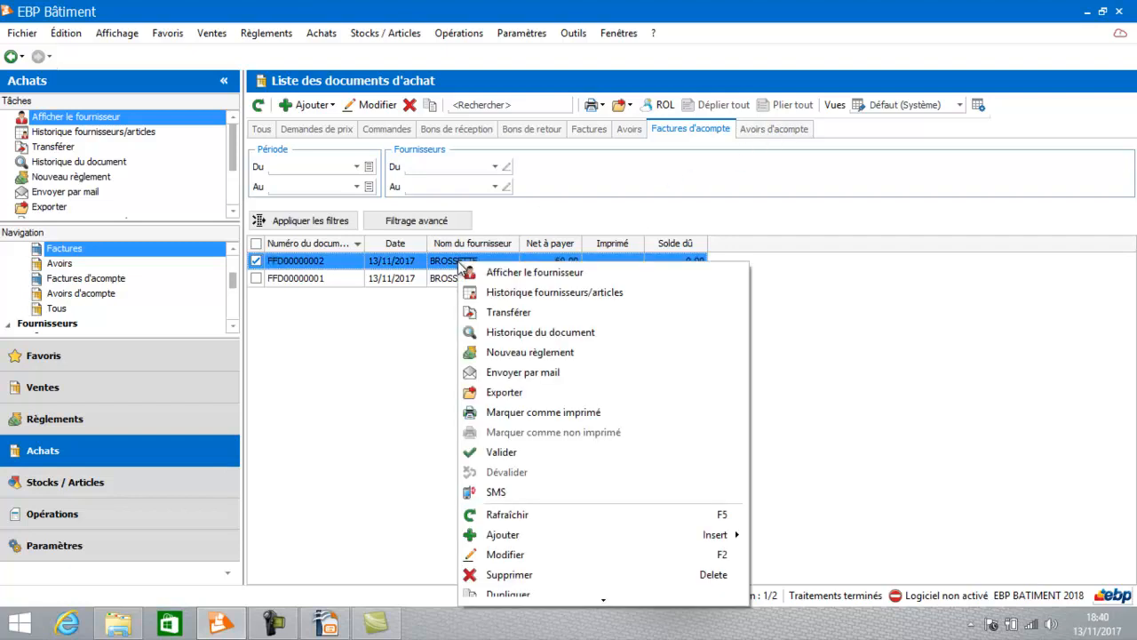
click(470, 315)
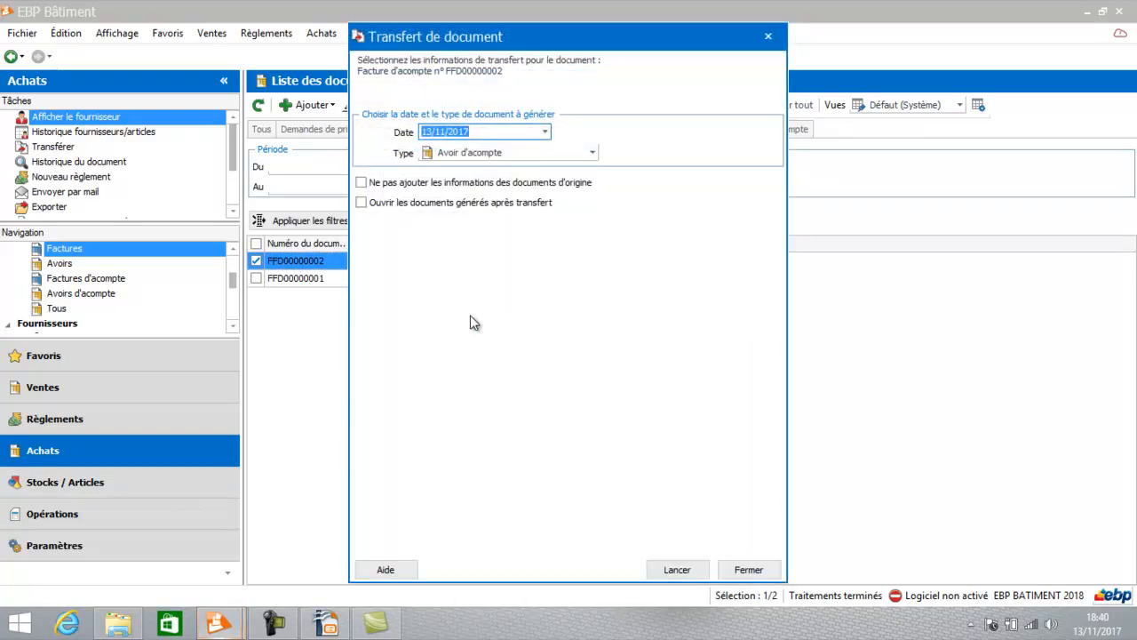
click(669, 570)
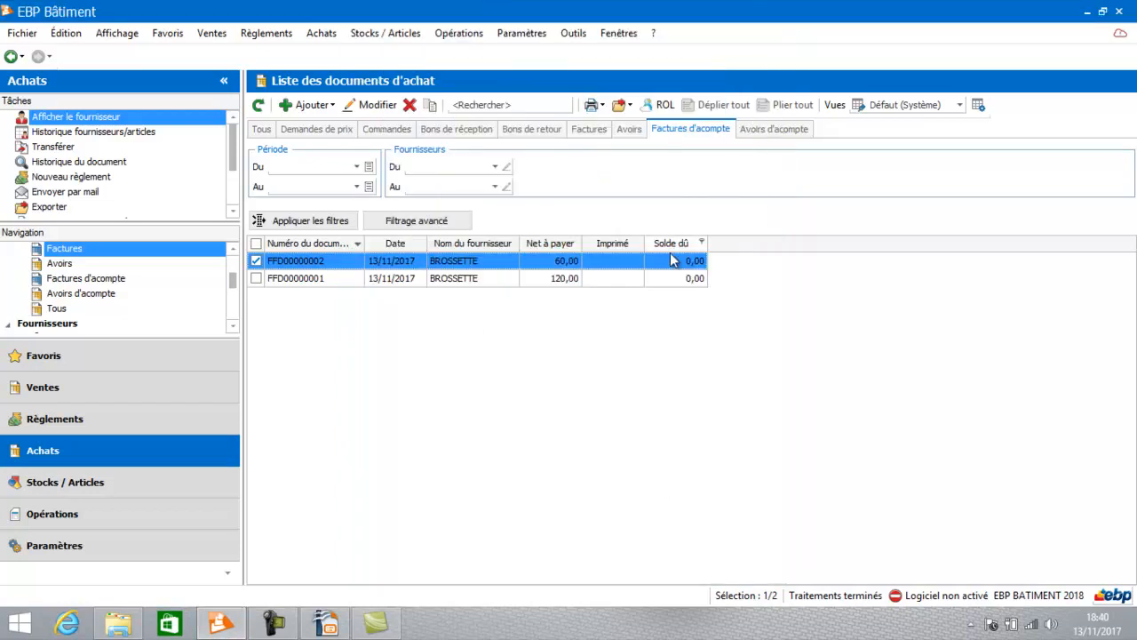
- Check the generated BROSSETTE credit note among the Avoirs d'acompte, and return to the deposit invoices
click(775, 129)
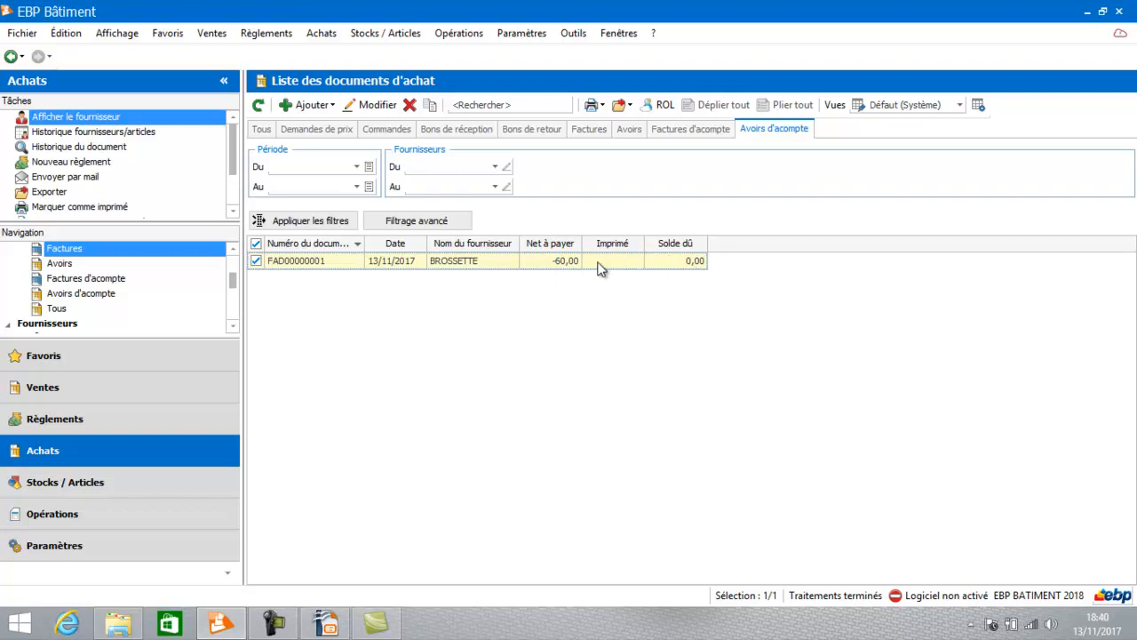
click(536, 260)
click(689, 129)
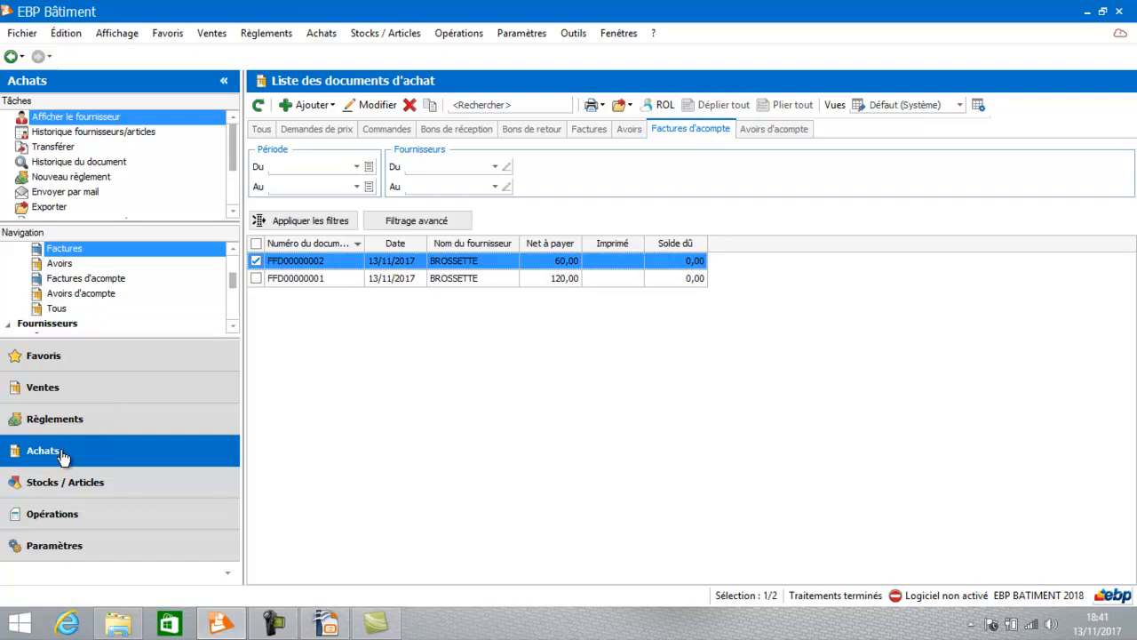
- Show the settled due dates in the supplier Échéancier and select the -60,00 deposit credit note together with the 60,00 deposit invoice
click(231, 327)
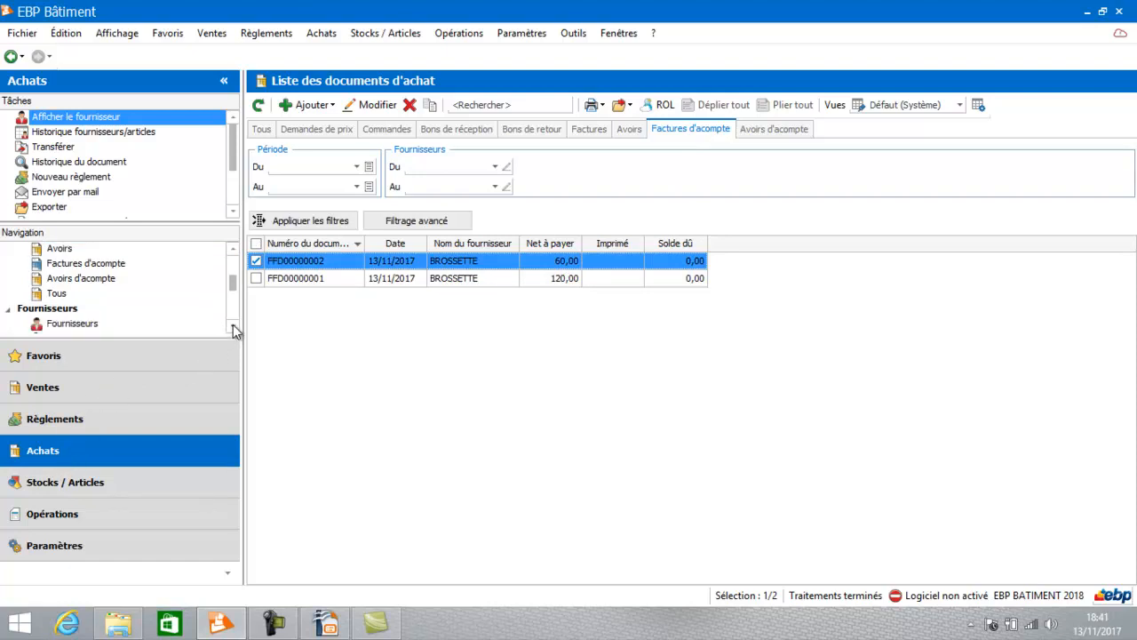
click(75, 300)
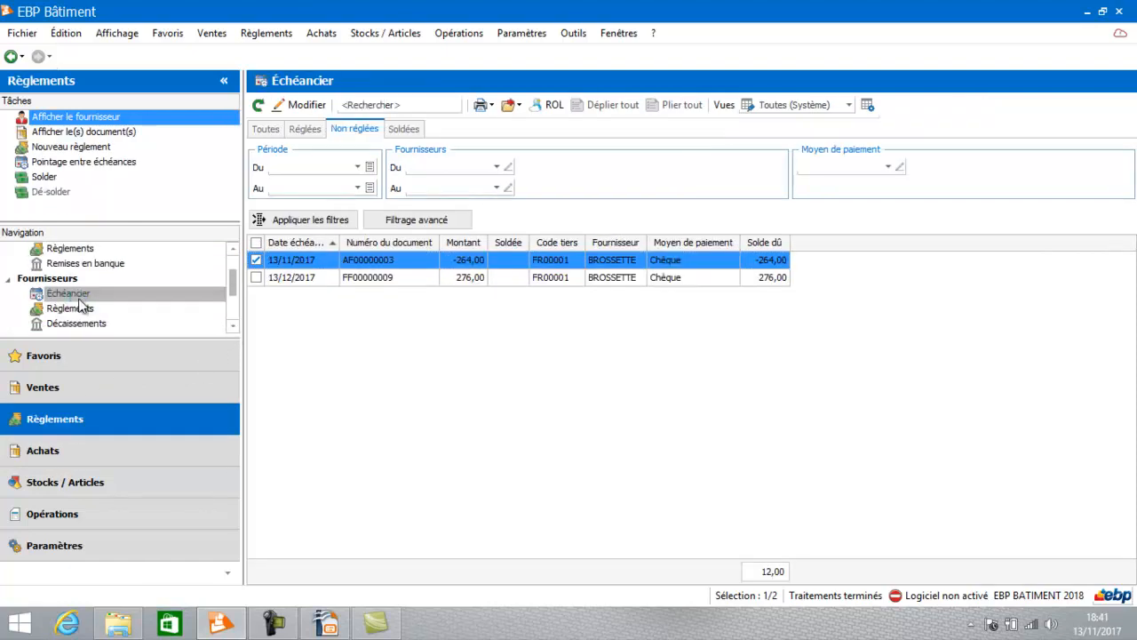
click(314, 131)
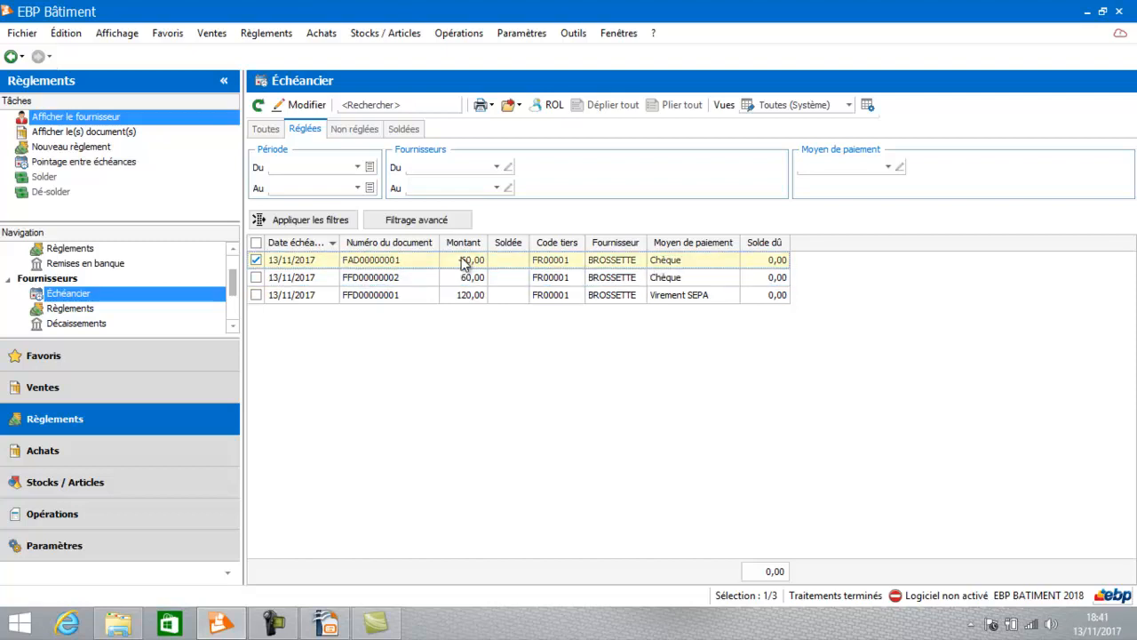
click(256, 277)
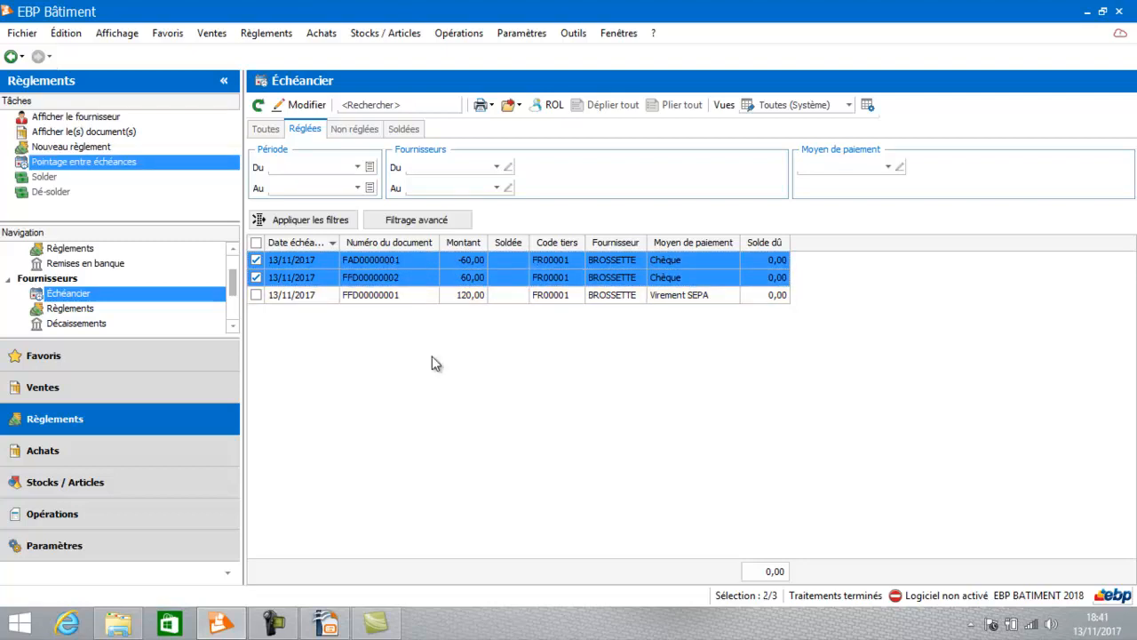